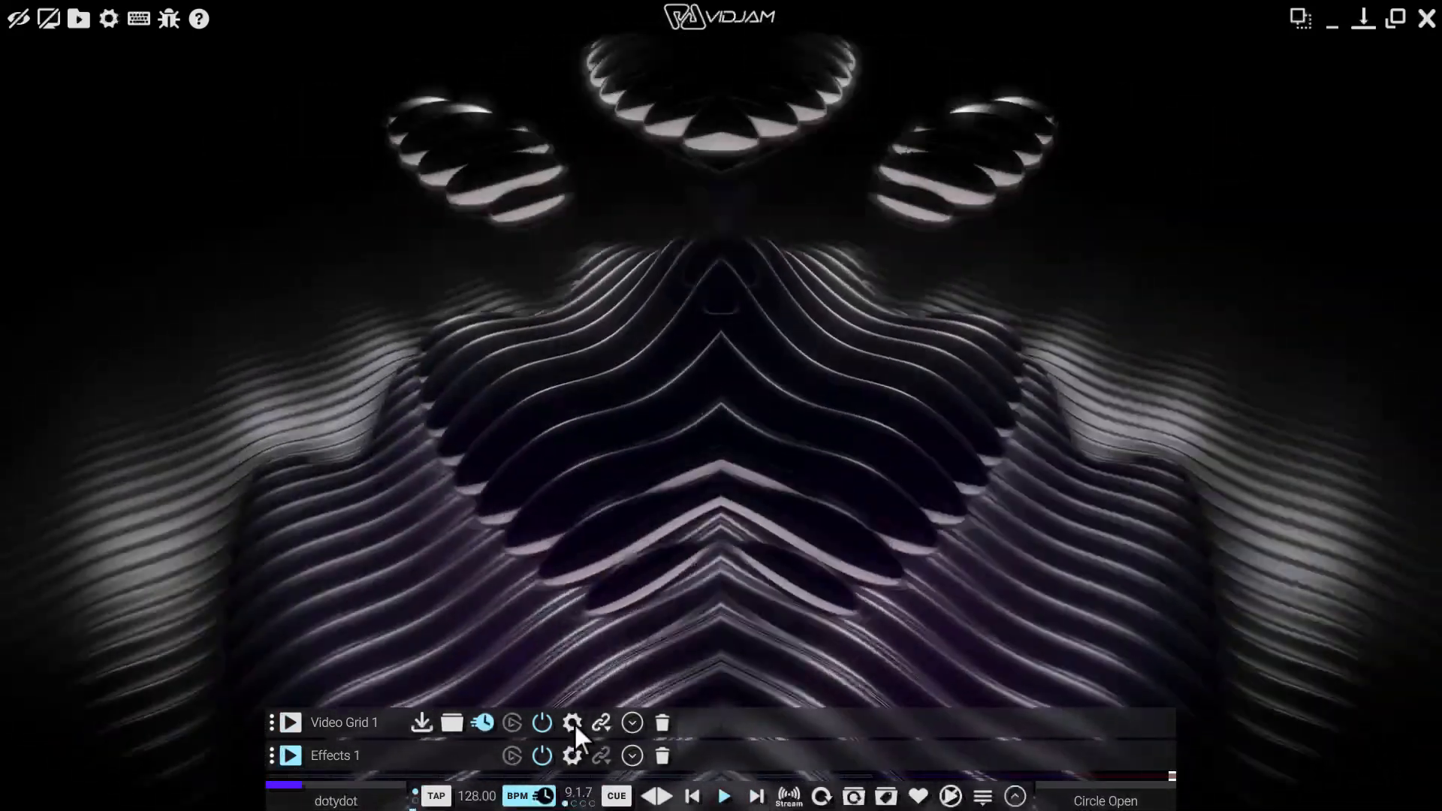
In Video Grid 1's settings, set the layer blend mode to Screen
{"action": "left_click", "coordinate": [574, 721]}
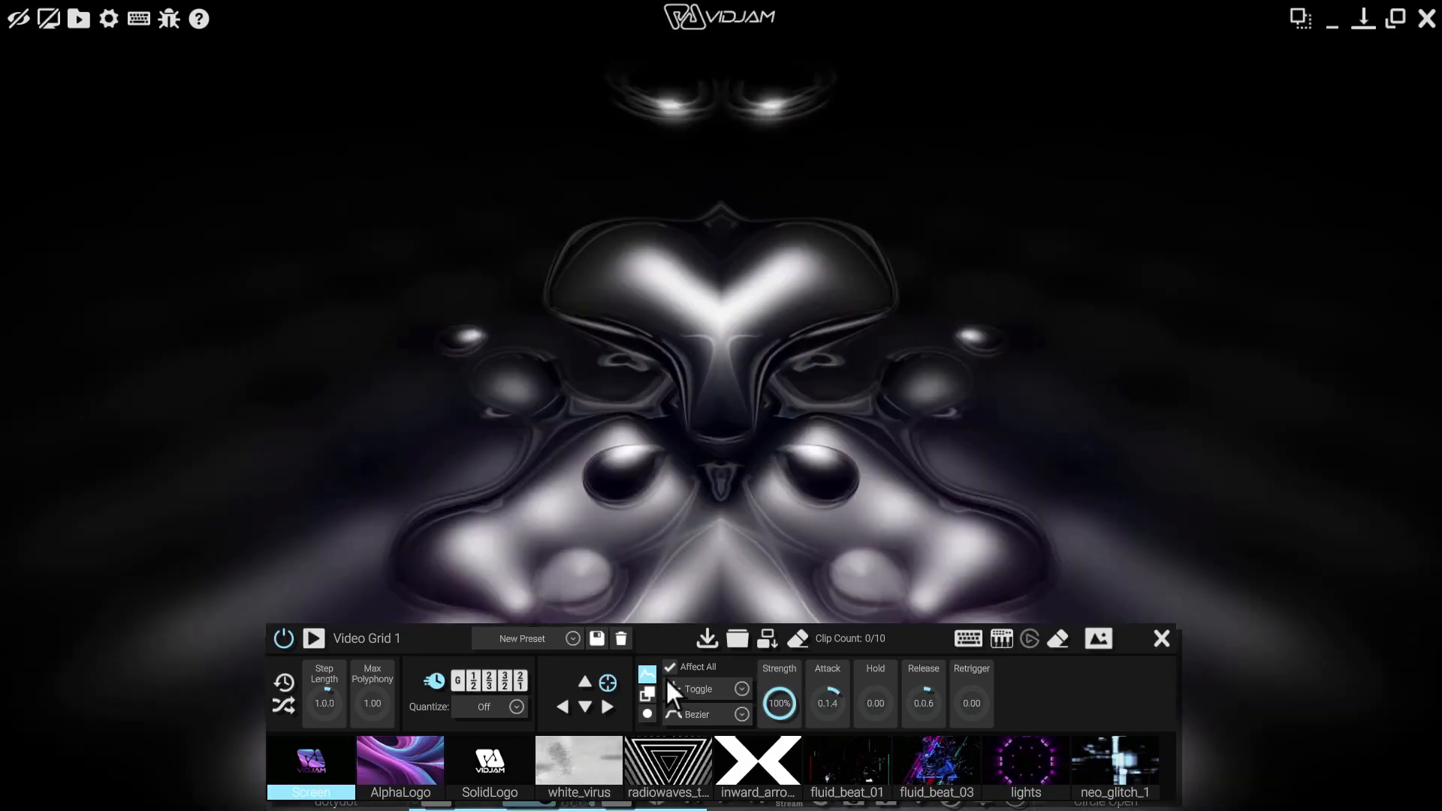
{"action": "left_click", "coordinate": [646, 692]}
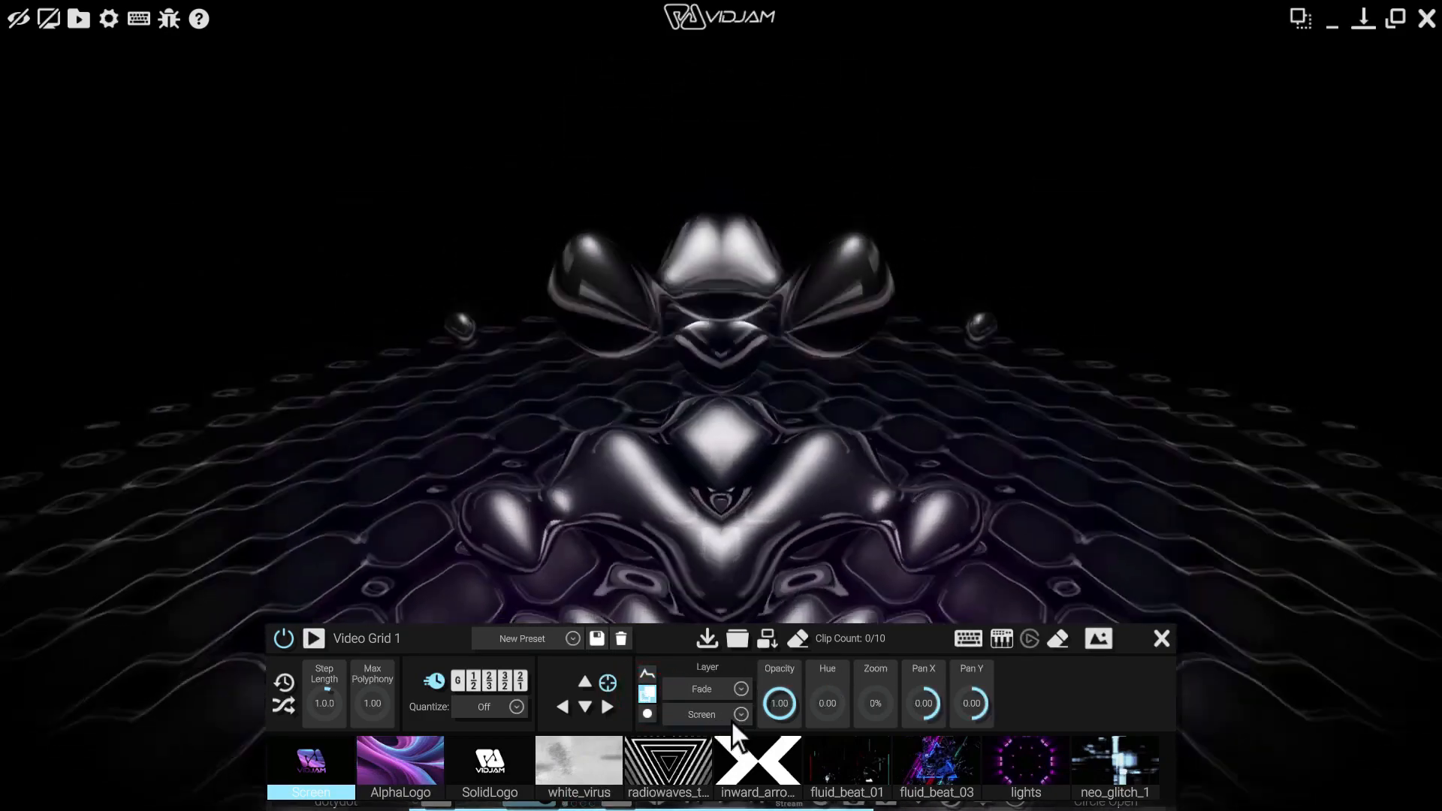
{"action": "left_click", "coordinate": [735, 714]}
{"action": "mouse_move", "coordinate": [749, 613]}
{"action": "left_mouse_down"}
{"action": "mouse_move", "coordinate": [756, 672]}
{"action": "mouse_move", "coordinate": [747, 612]}
{"action": "left_mouse_up"}
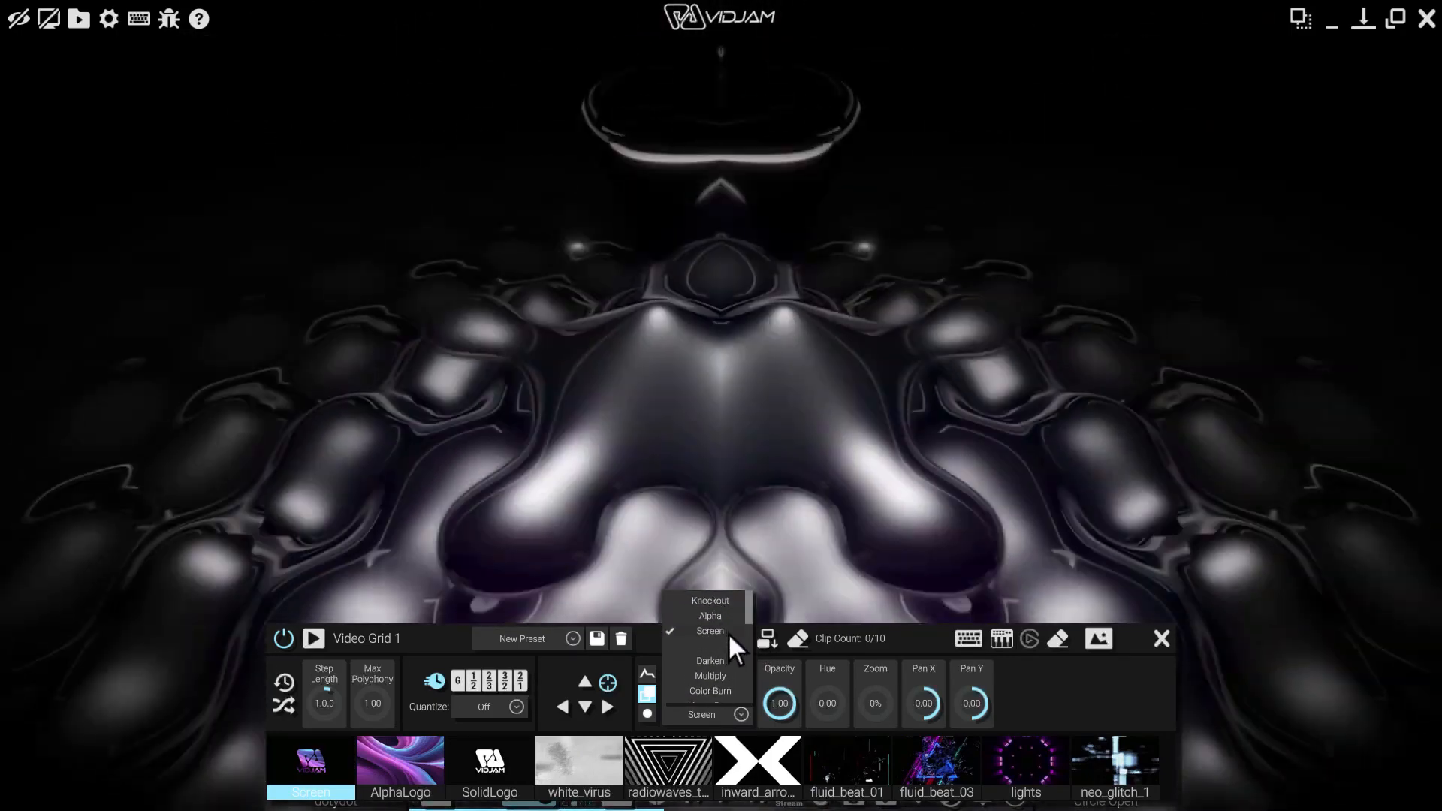
{"action": "left_click", "coordinate": [729, 629]}
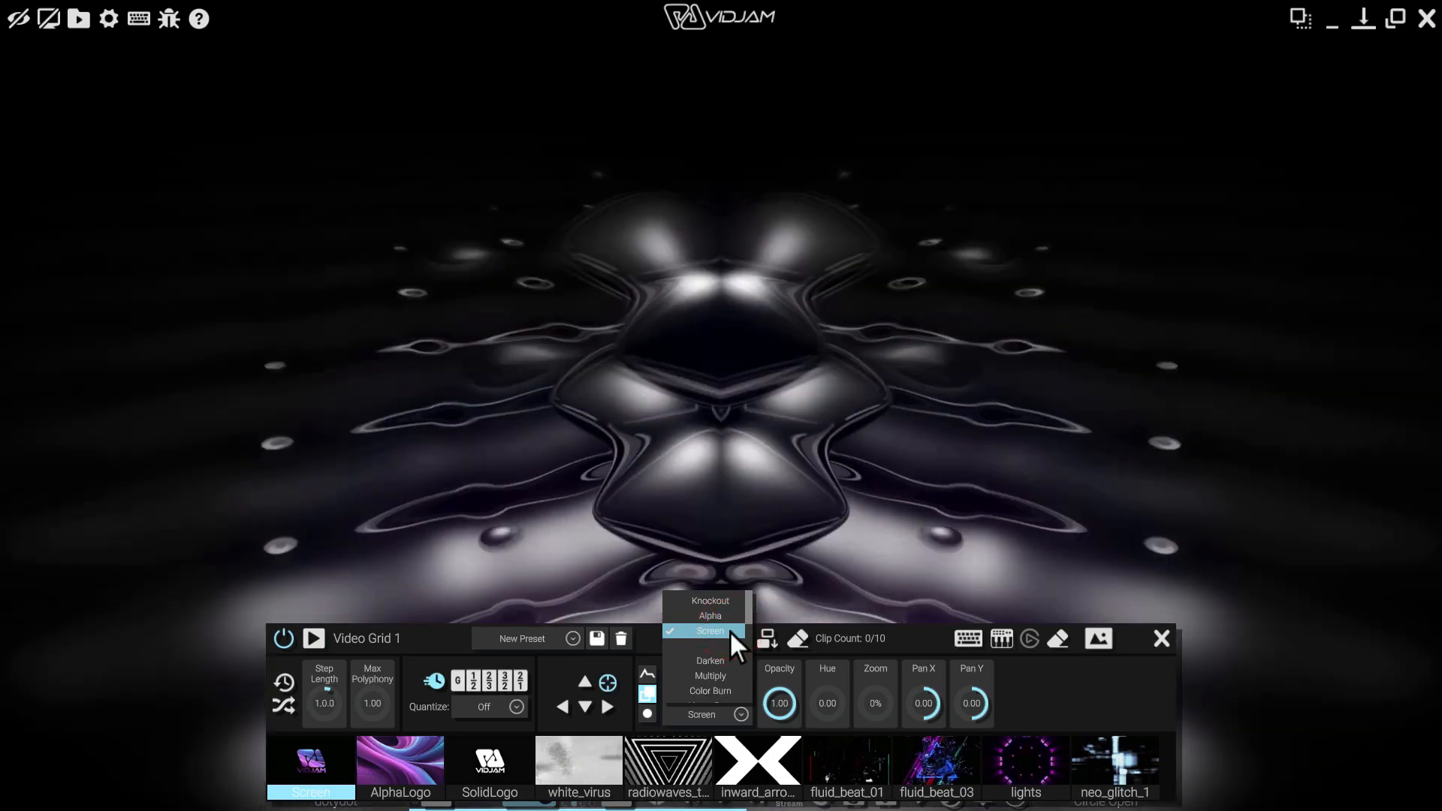
Play and stop the Screen logo clip over the liquid visual
{"action": "left_click", "coordinate": [312, 767]}
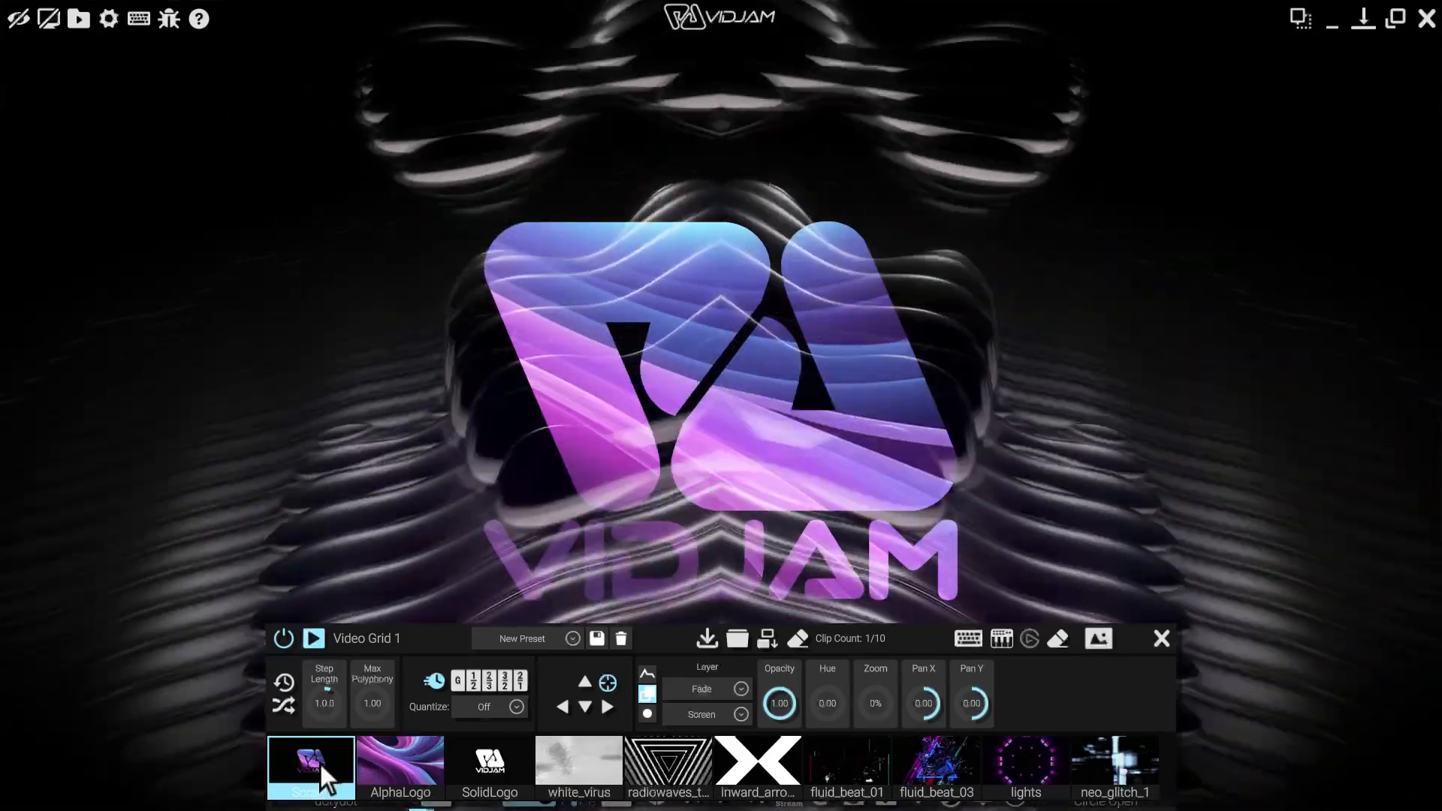
{"action": "left_click", "coordinate": [319, 763]}
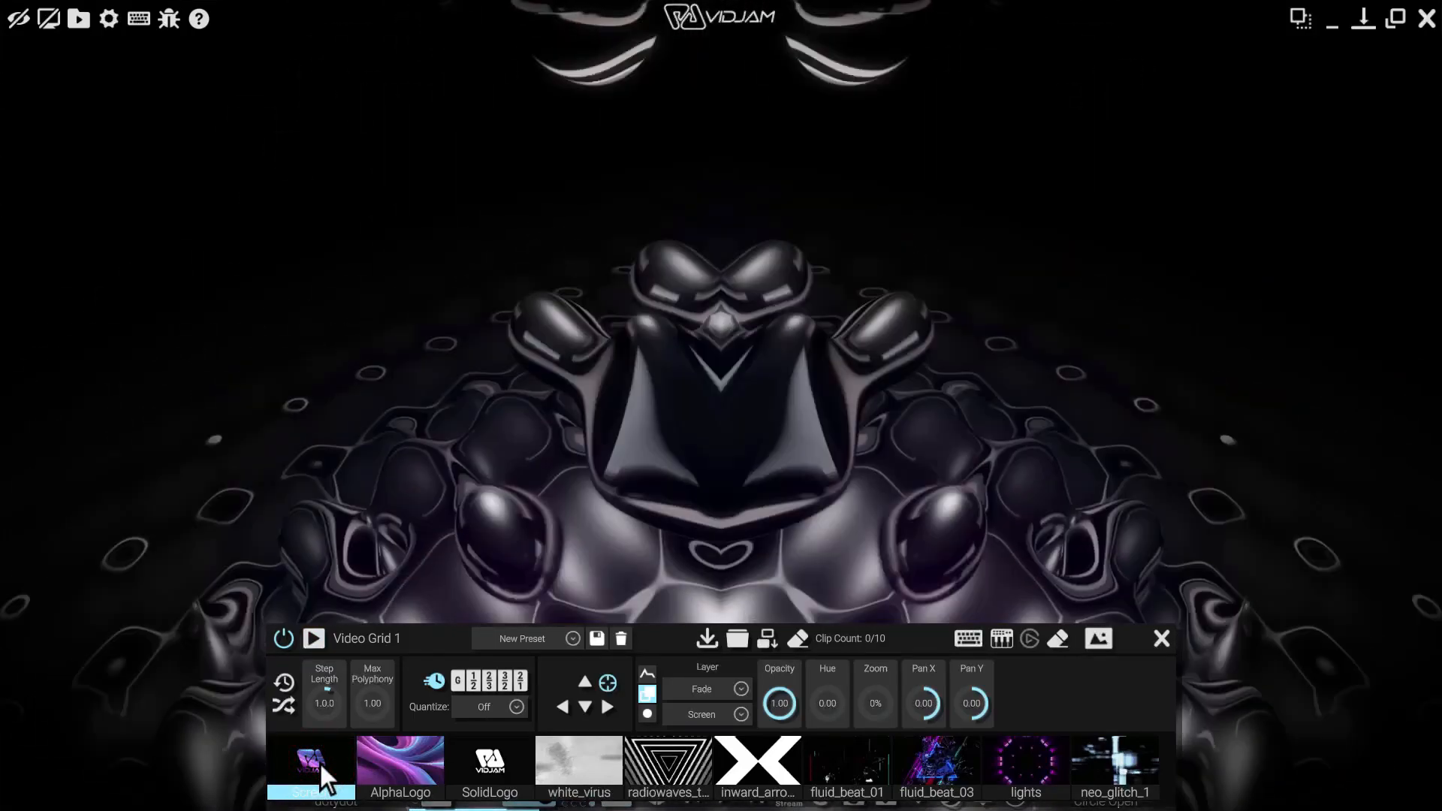
{"action": "left_click", "coordinate": [724, 715]}
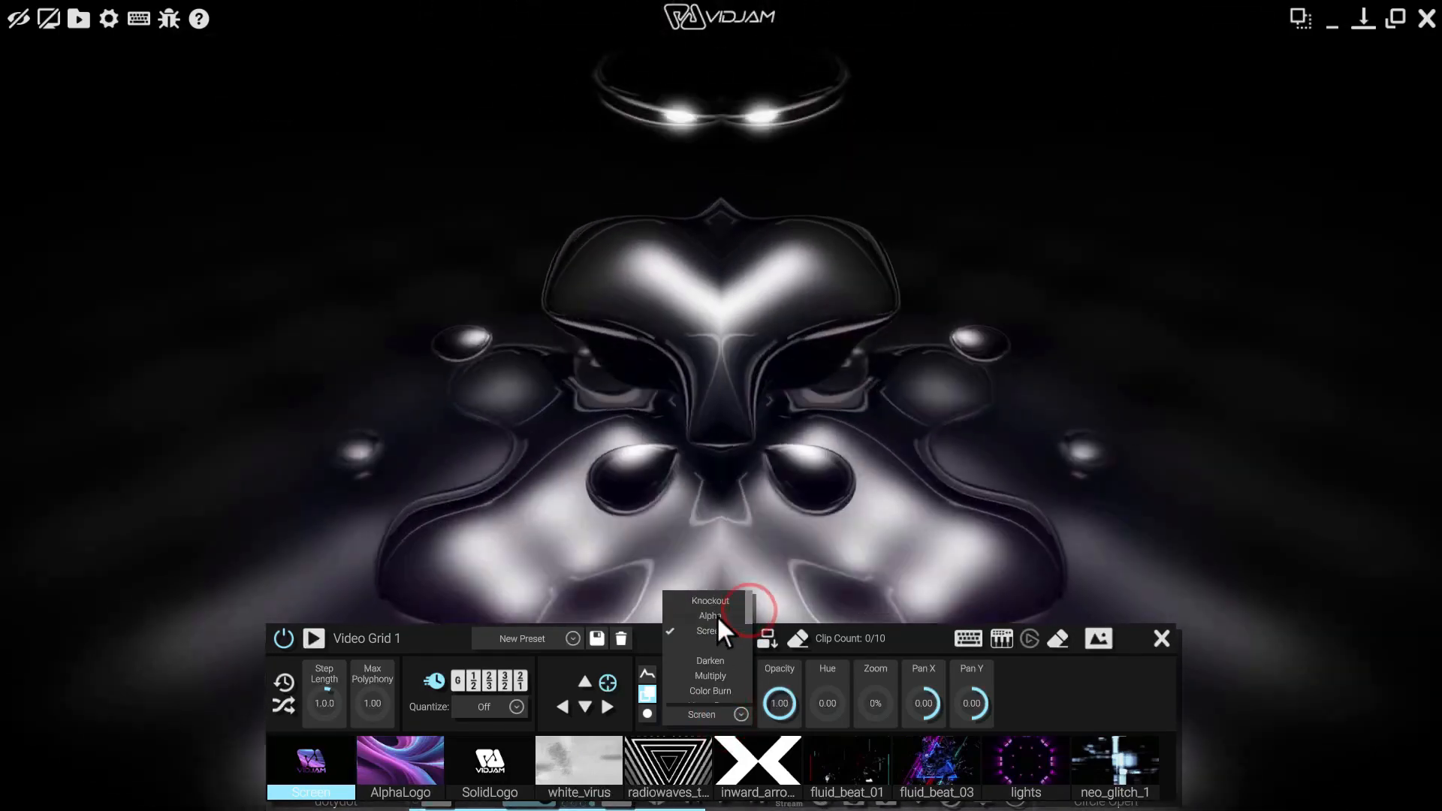
Set the layer blend to Alpha and compare the AlphaLogo and Screen logo clips
{"action": "left_click", "coordinate": [712, 615]}
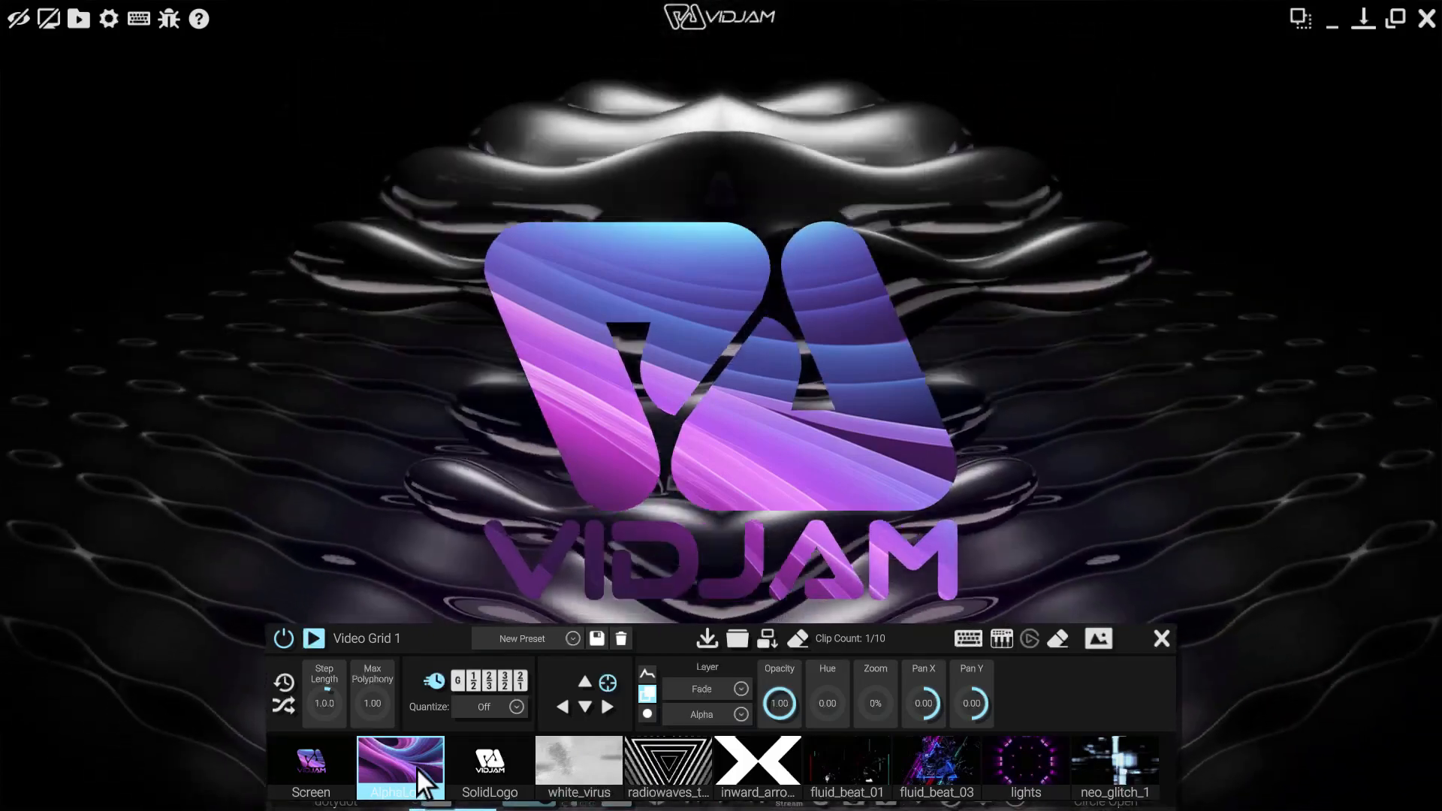
{"action": "left_click", "coordinate": [417, 770]}
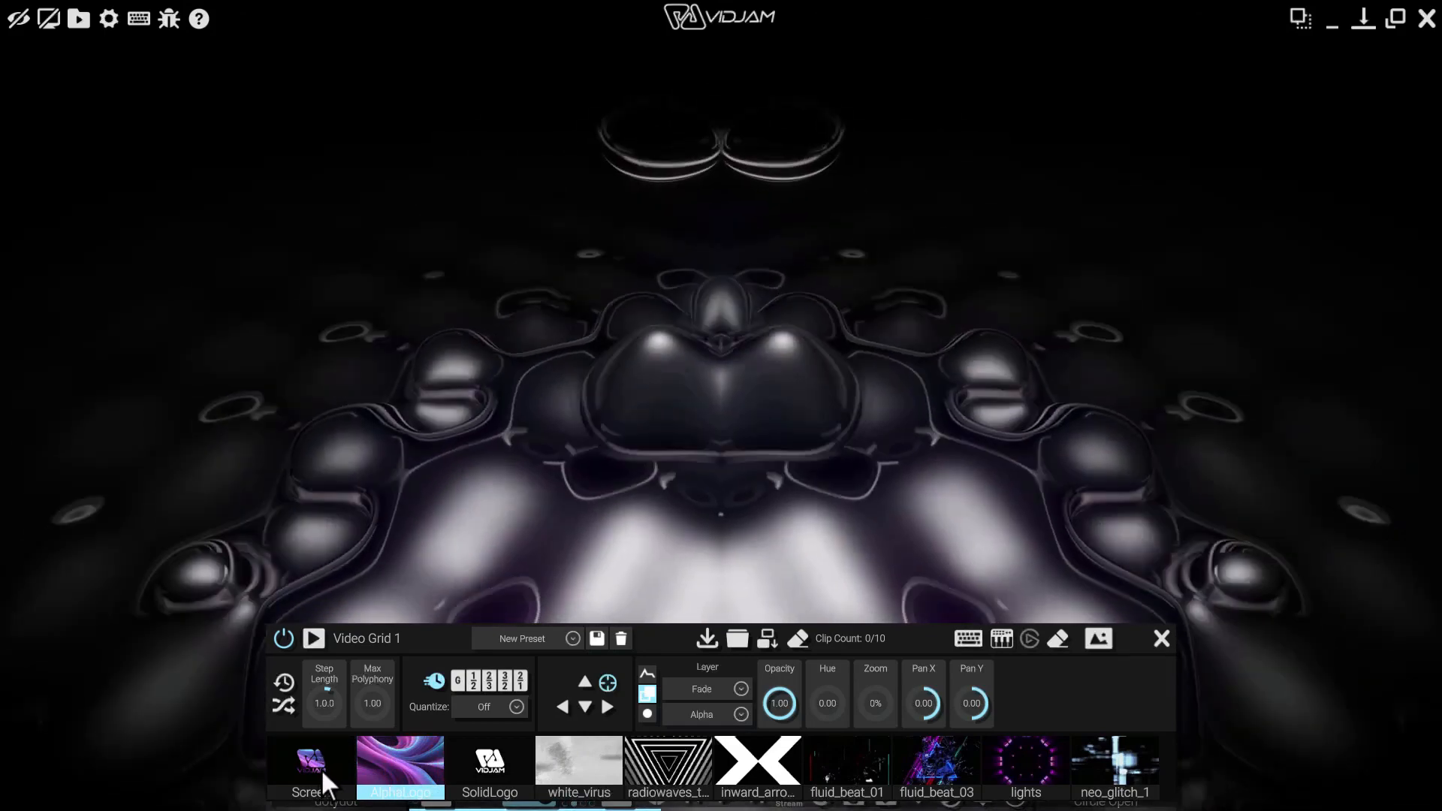
{"action": "left_click", "coordinate": [339, 772]}
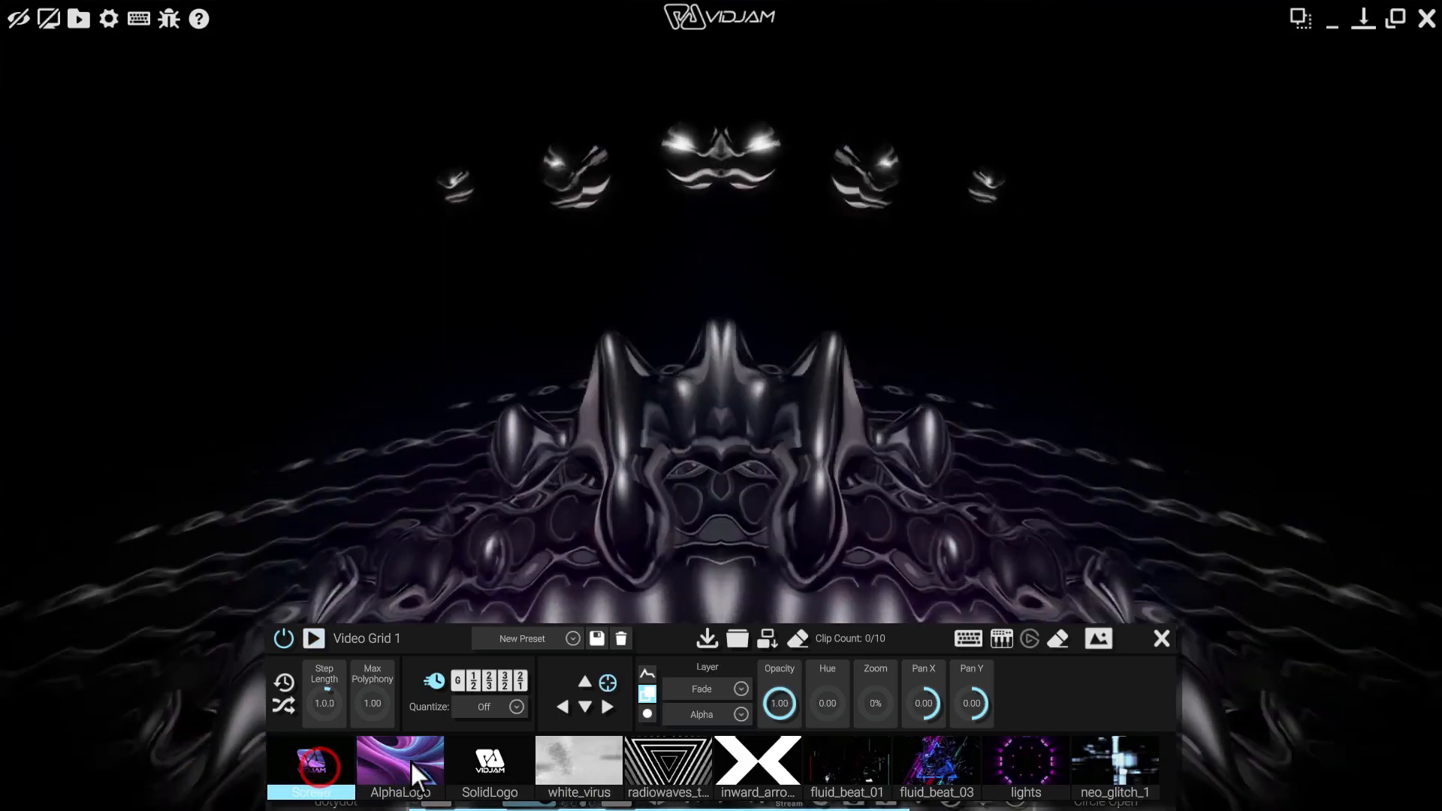
{"action": "left_click", "coordinate": [414, 766]}
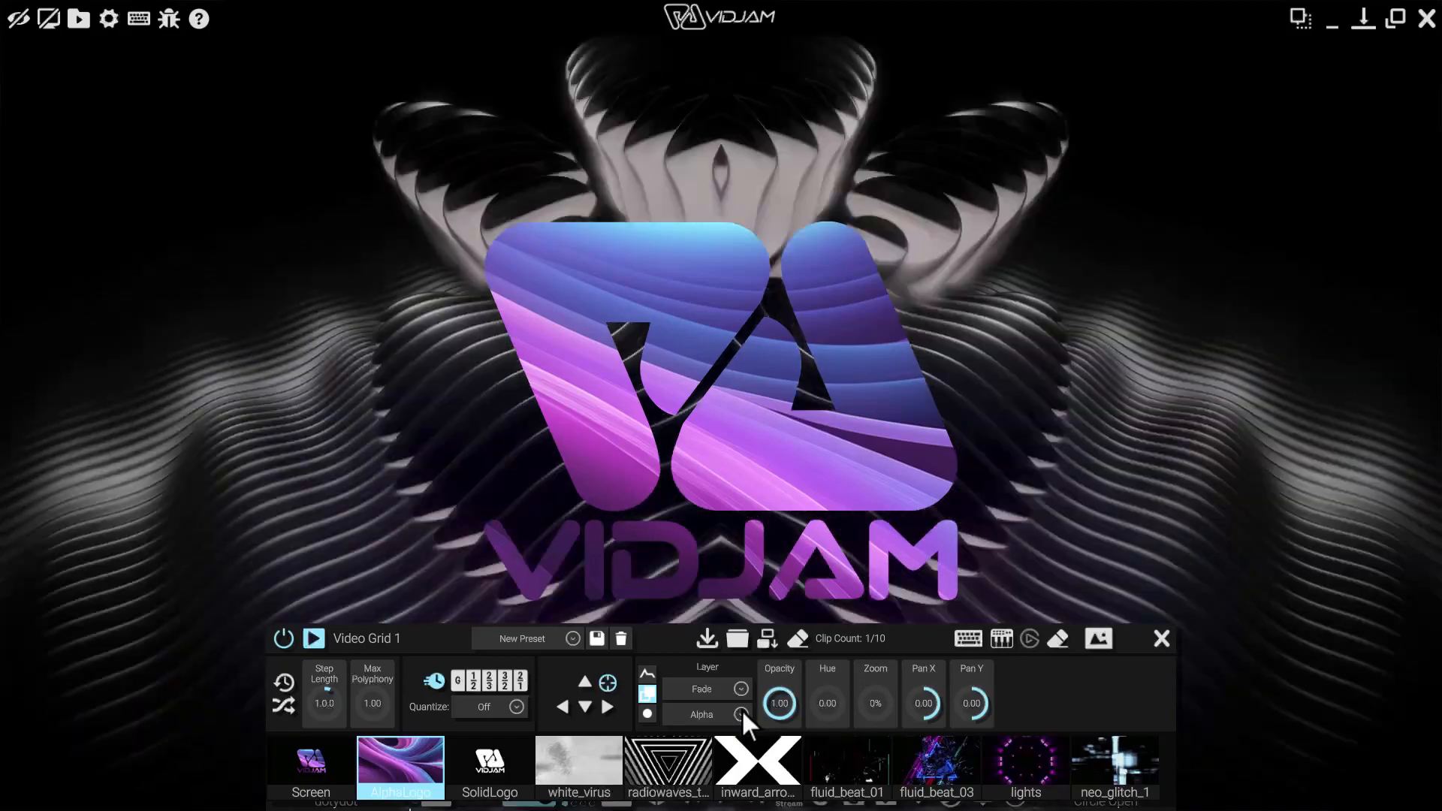
Switch the layer blend to Screen, then Darken, and stop the AlphaLogo clip
{"action": "left_click", "coordinate": [741, 711]}
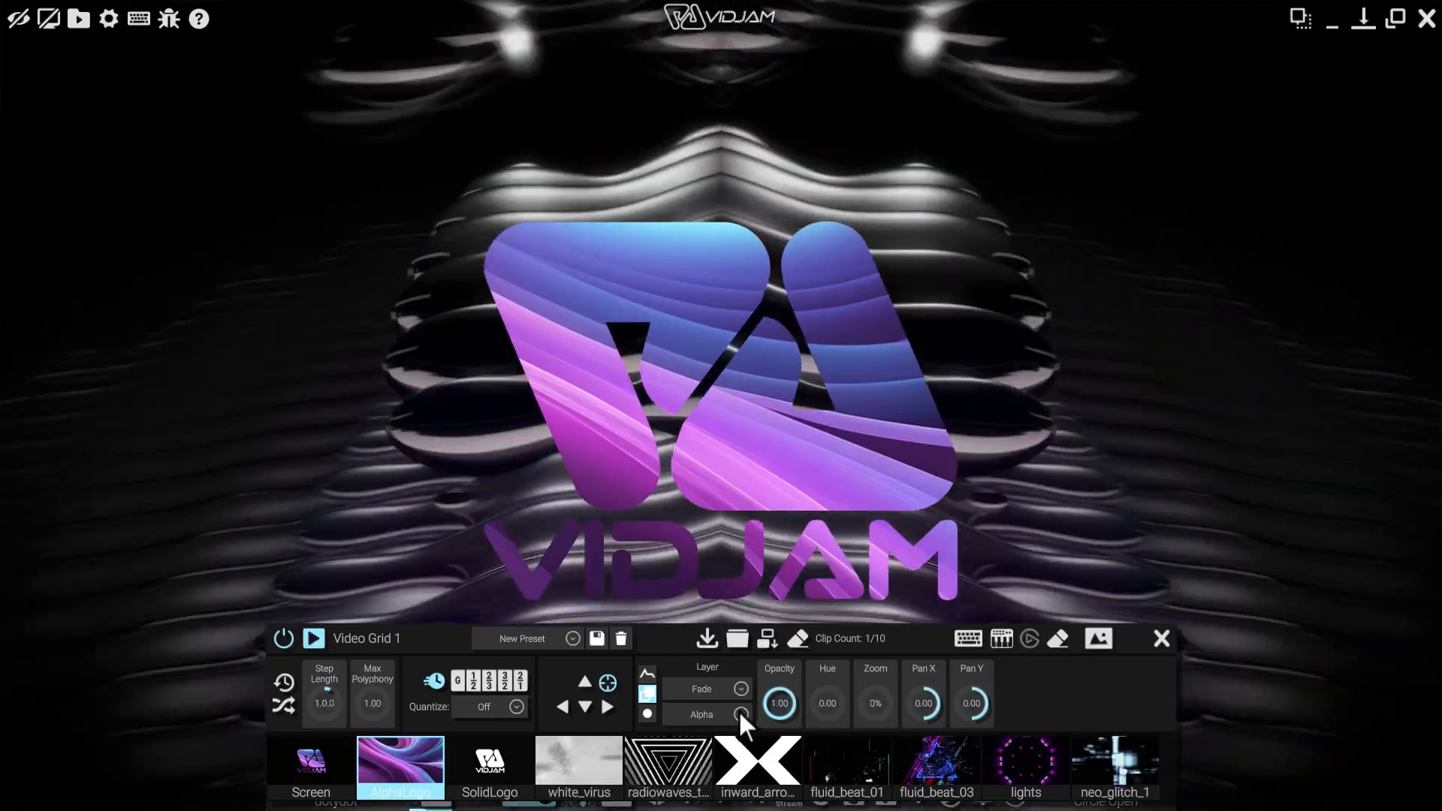
{"action": "left_click_drag", "start_coordinate": [749, 613], "coordinate": [751, 611]}
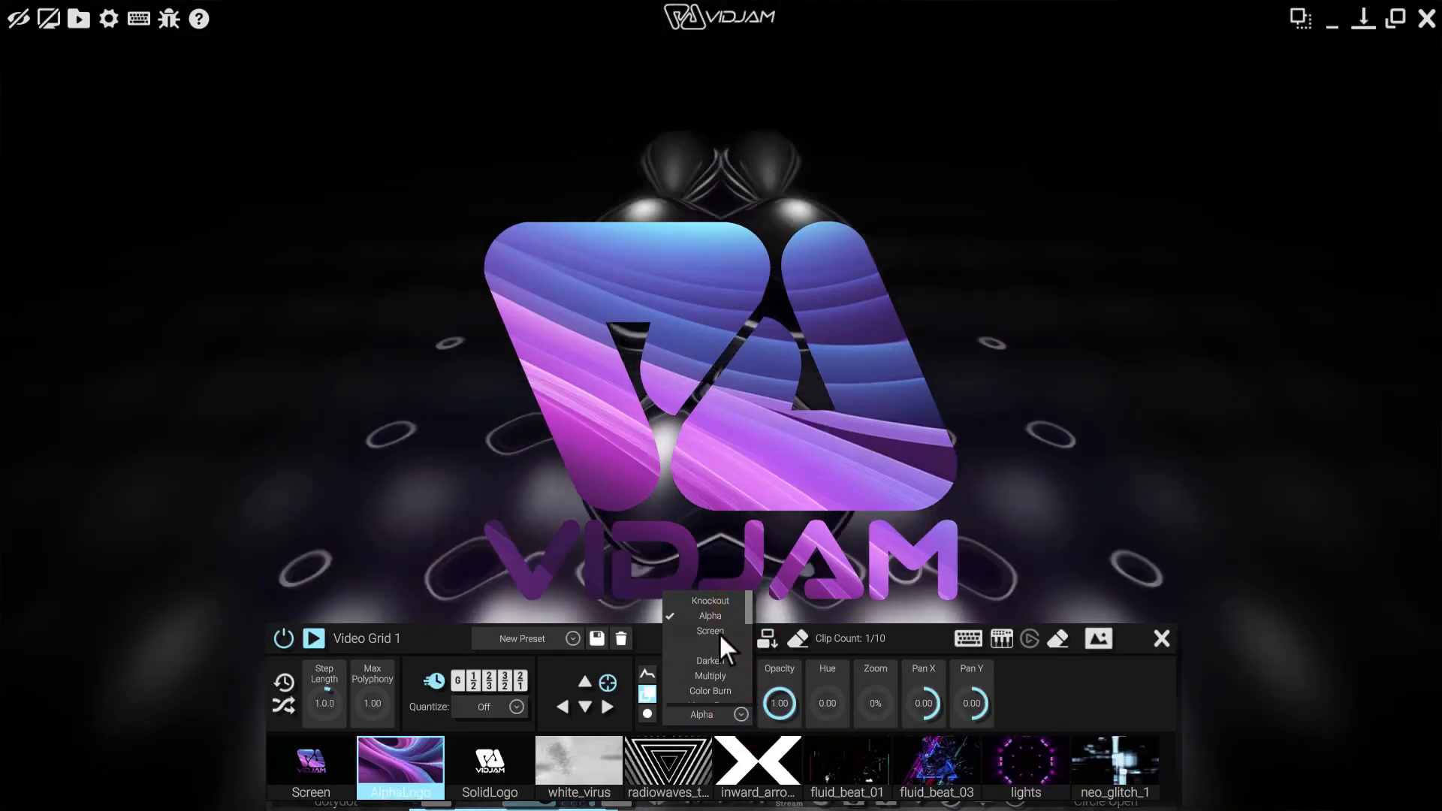
{"action": "left_click", "coordinate": [718, 632]}
{"action": "left_click", "coordinate": [740, 714]}
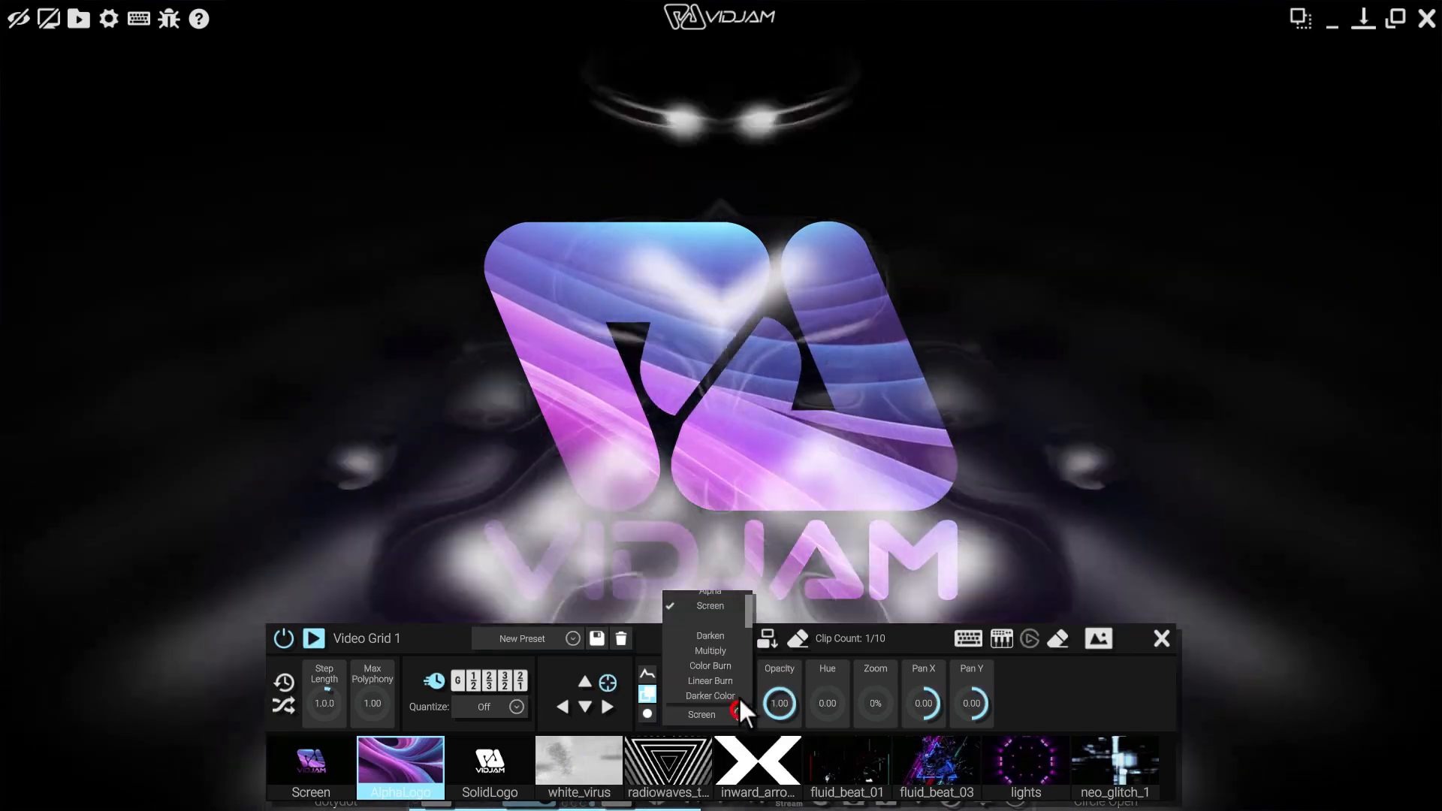
{"action": "left_click", "coordinate": [727, 636]}
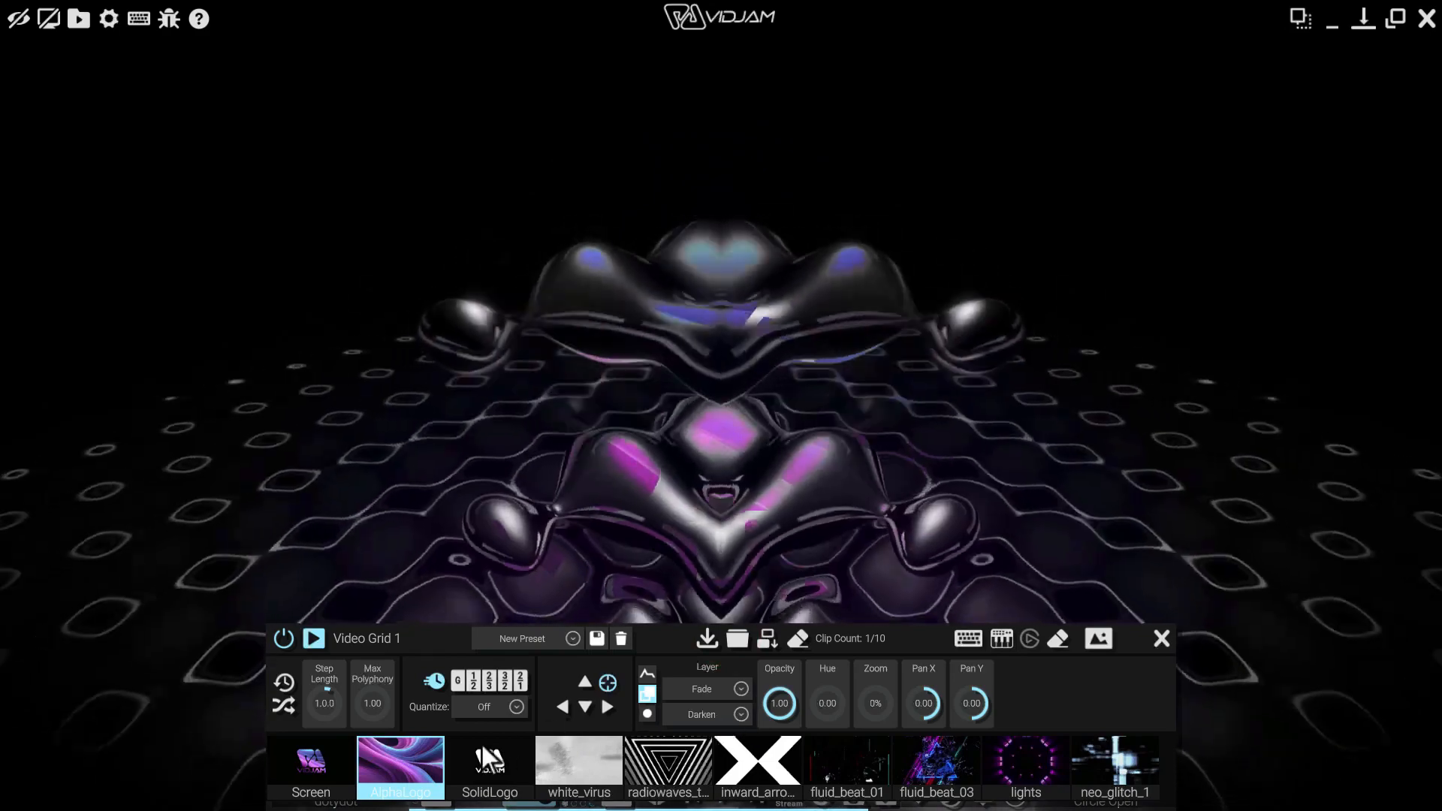
{"action": "left_click", "coordinate": [397, 763]}
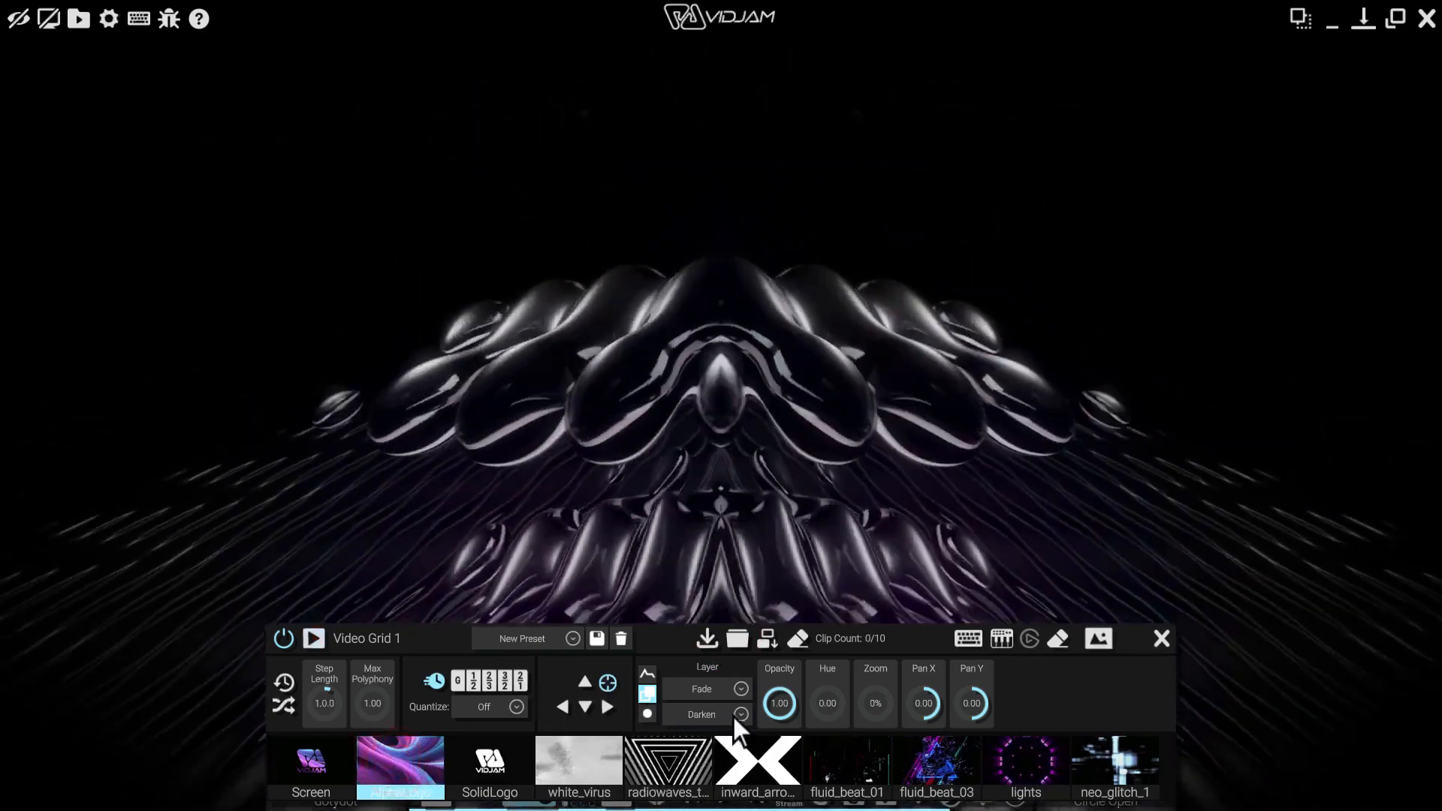
Set the layer blend mode to Knockout and play the Screen logo clip
{"action": "left_click", "coordinate": [732, 712]}
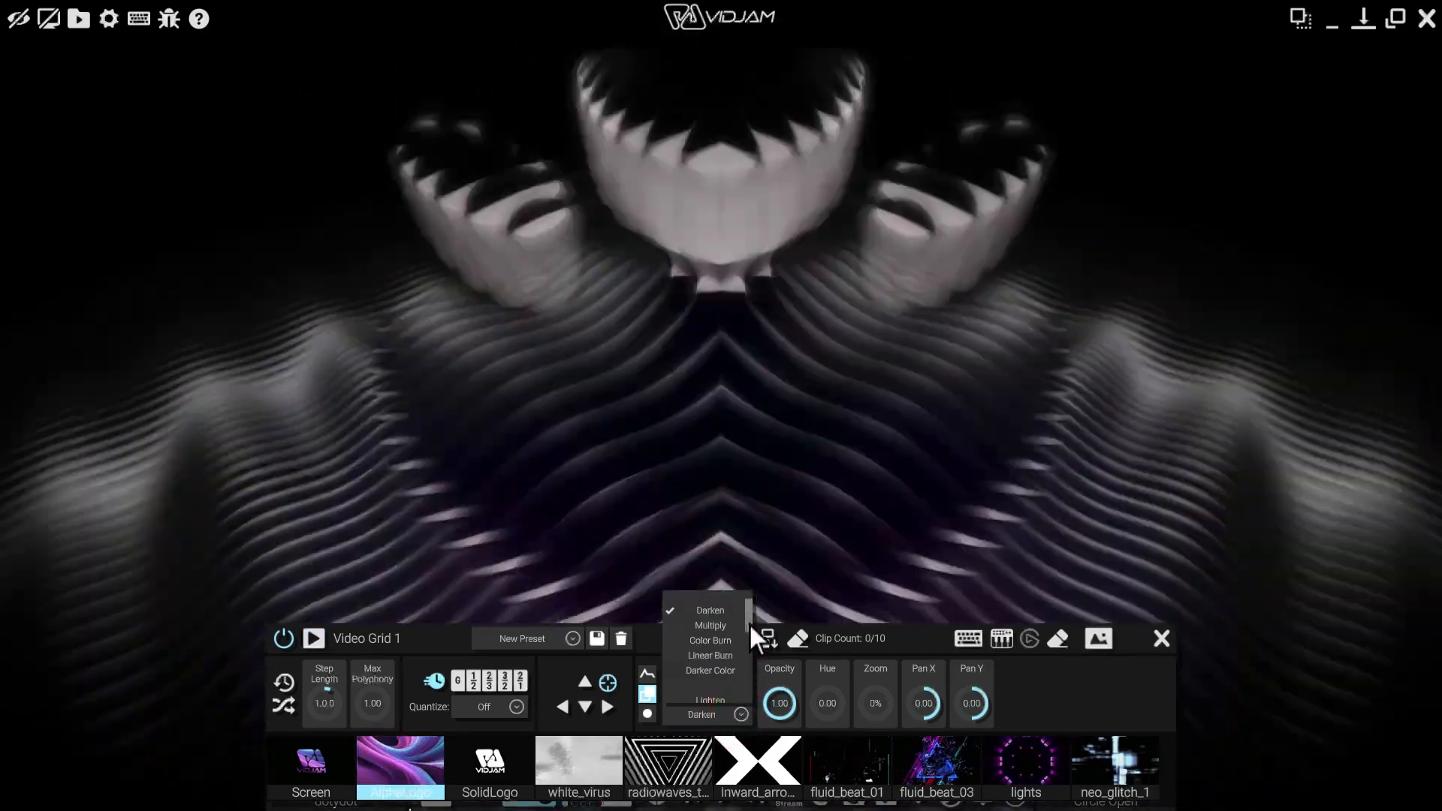
{"action": "left_click", "coordinate": [749, 621]}
{"action": "left_click_drag", "start_coordinate": [749, 619], "coordinate": [749, 611]}
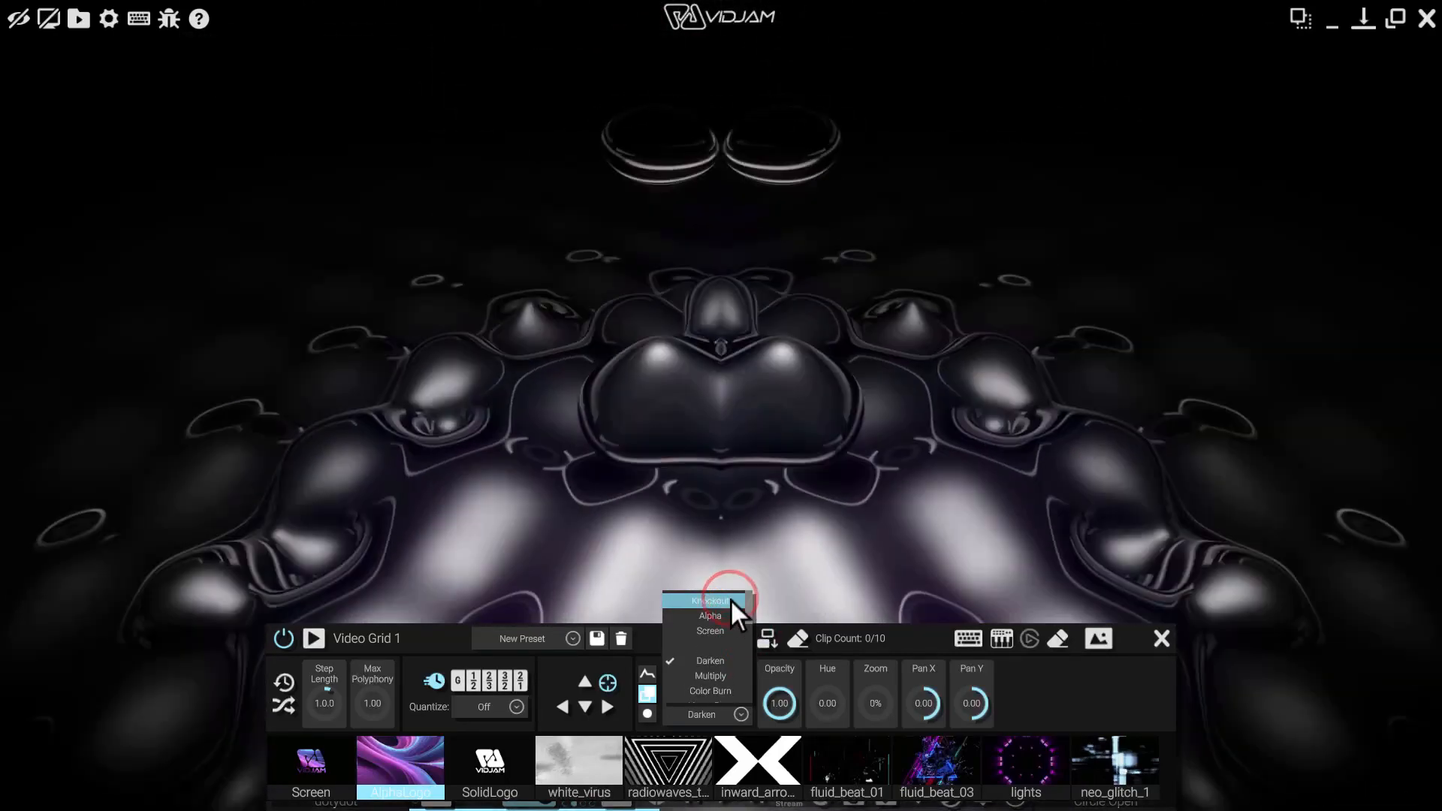
{"action": "left_click", "coordinate": [731, 600]}
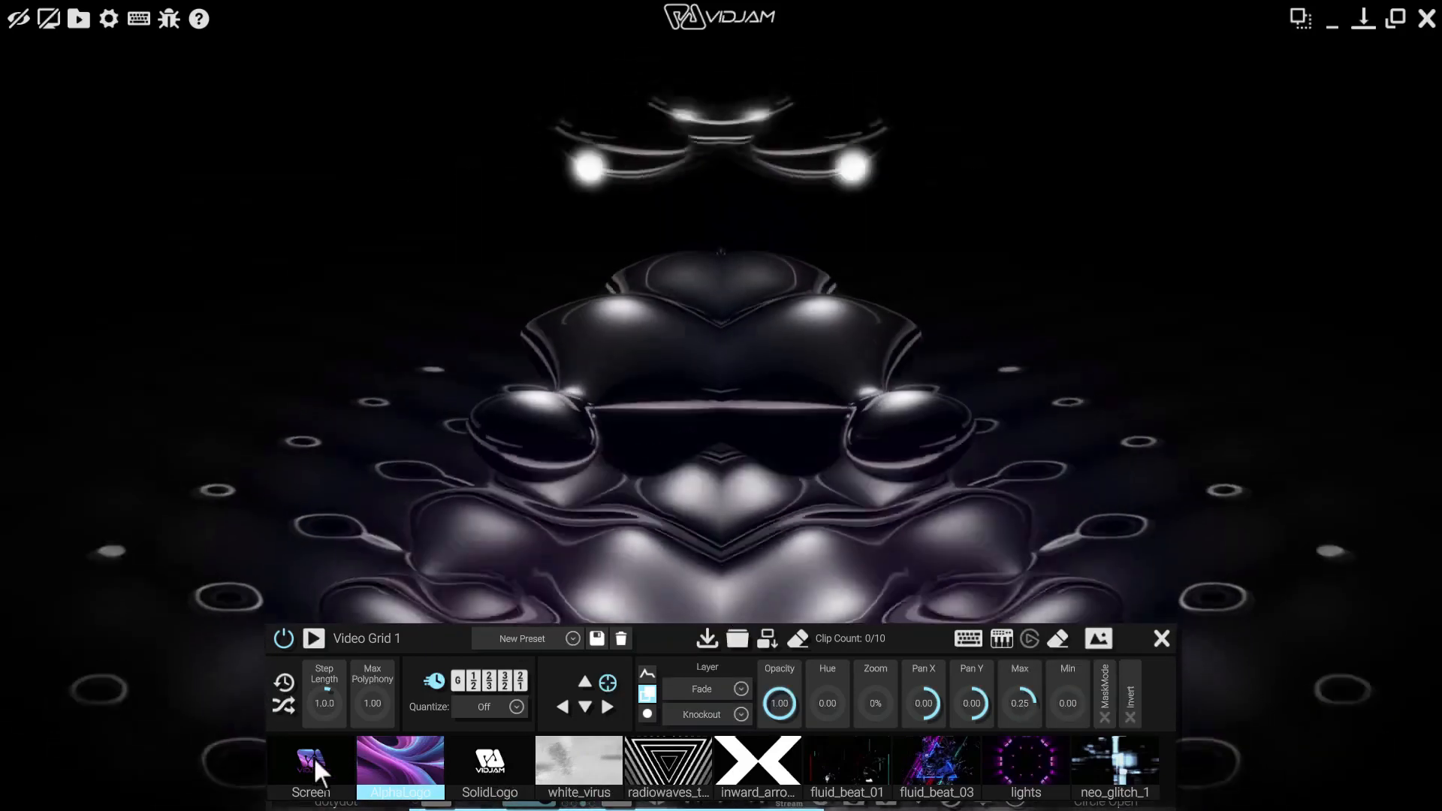
{"action": "left_click", "coordinate": [313, 768]}
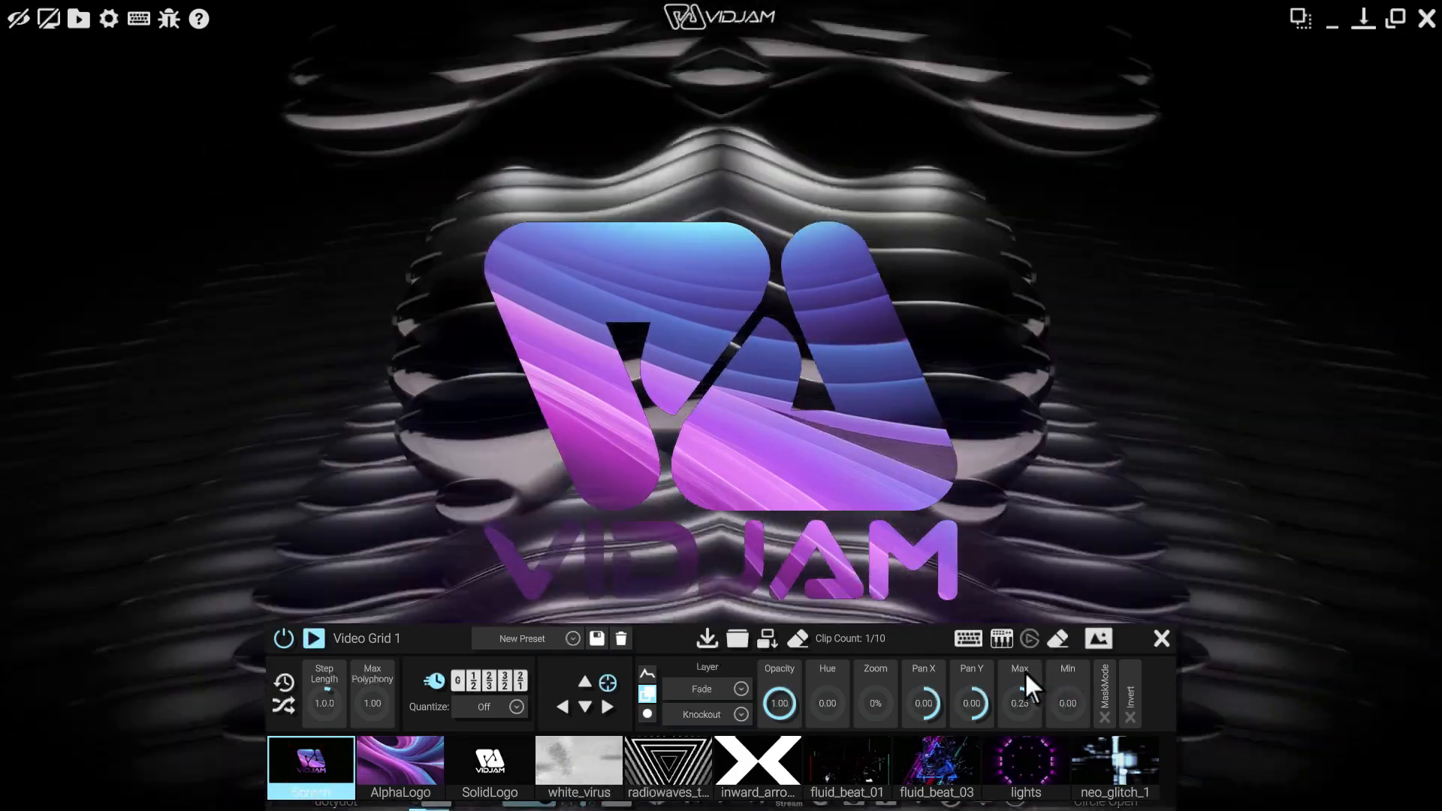
Tune the Knockout Max level while alternating the SolidLogo and Screen logo clips
{"action": "left_click_drag", "start_coordinate": [1024, 670], "coordinate": [1029, 705]}
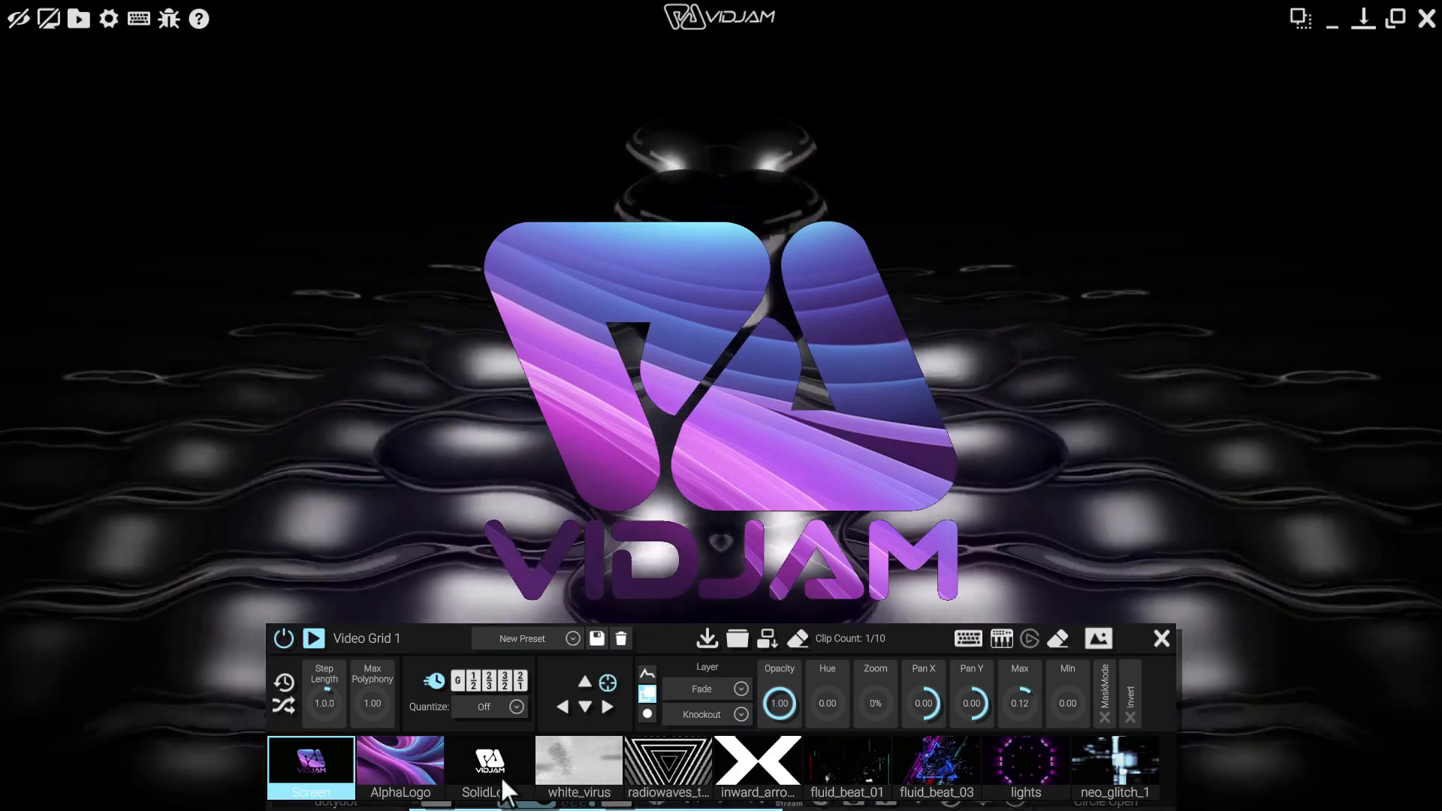
{"action": "left_click", "coordinate": [497, 771]}
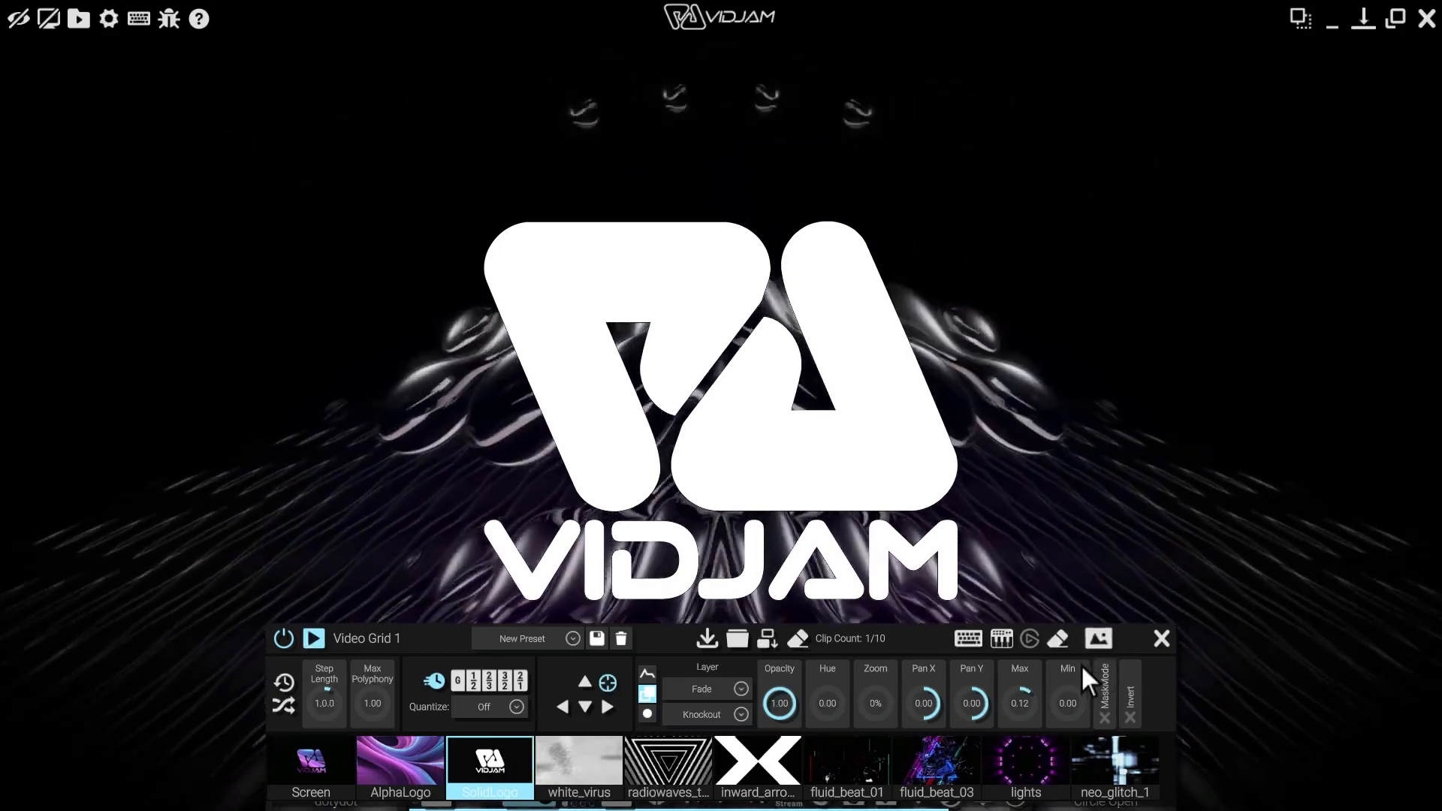
{"action": "left_click_drag", "start_coordinate": [1018, 671], "coordinate": [1015, 642]}
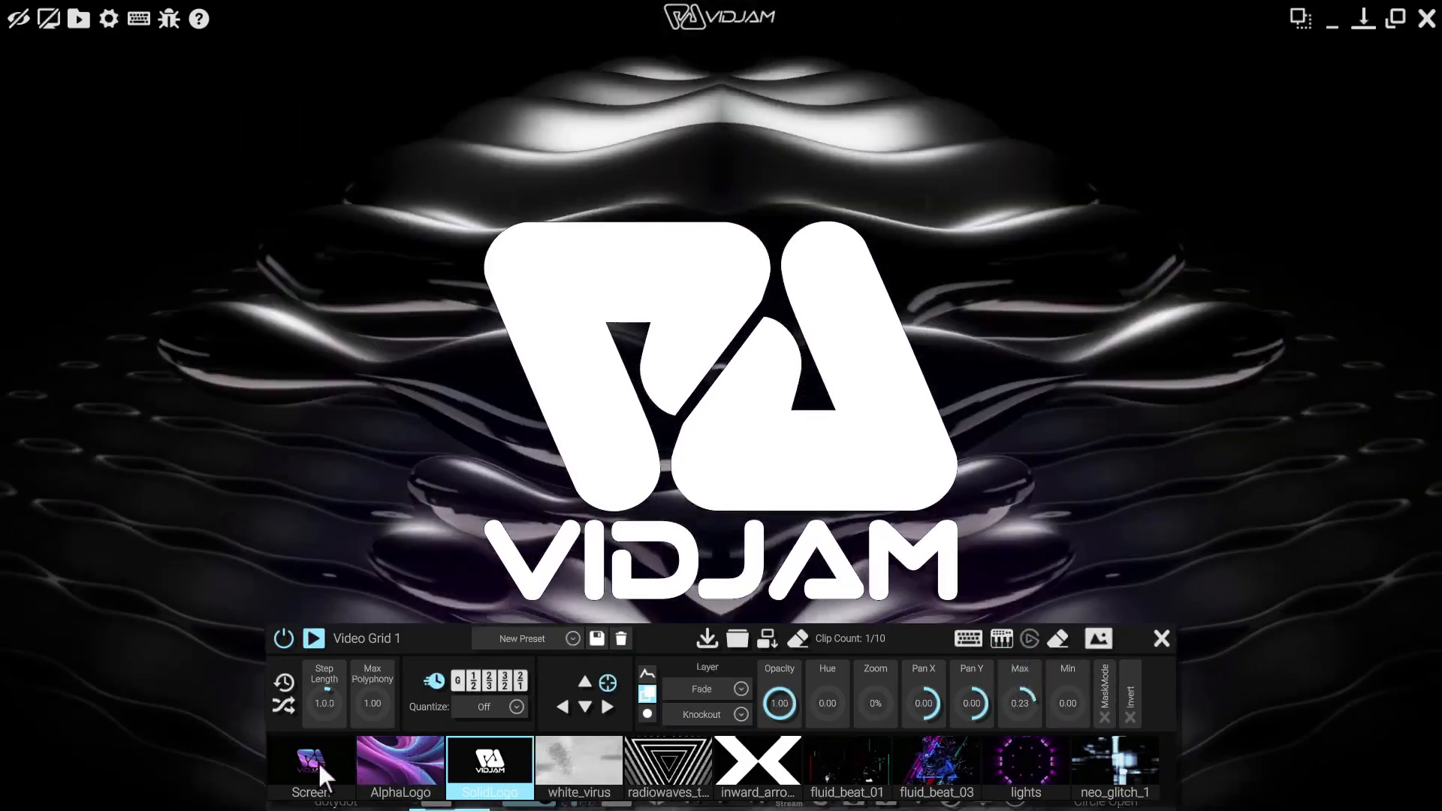
{"action": "left_click", "coordinate": [307, 763]}
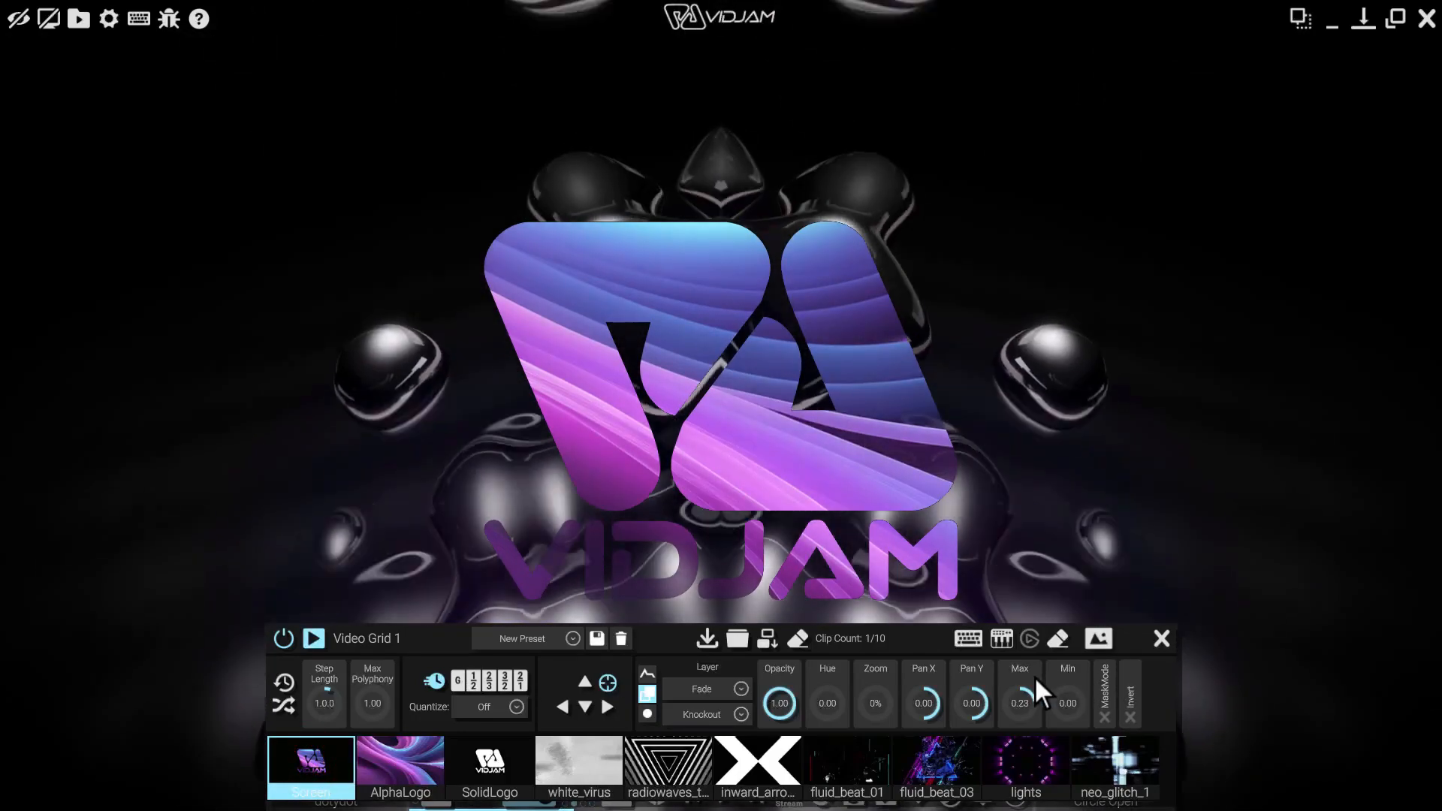
{"action": "left_click_drag", "start_coordinate": [1025, 675], "coordinate": [1024, 606]}
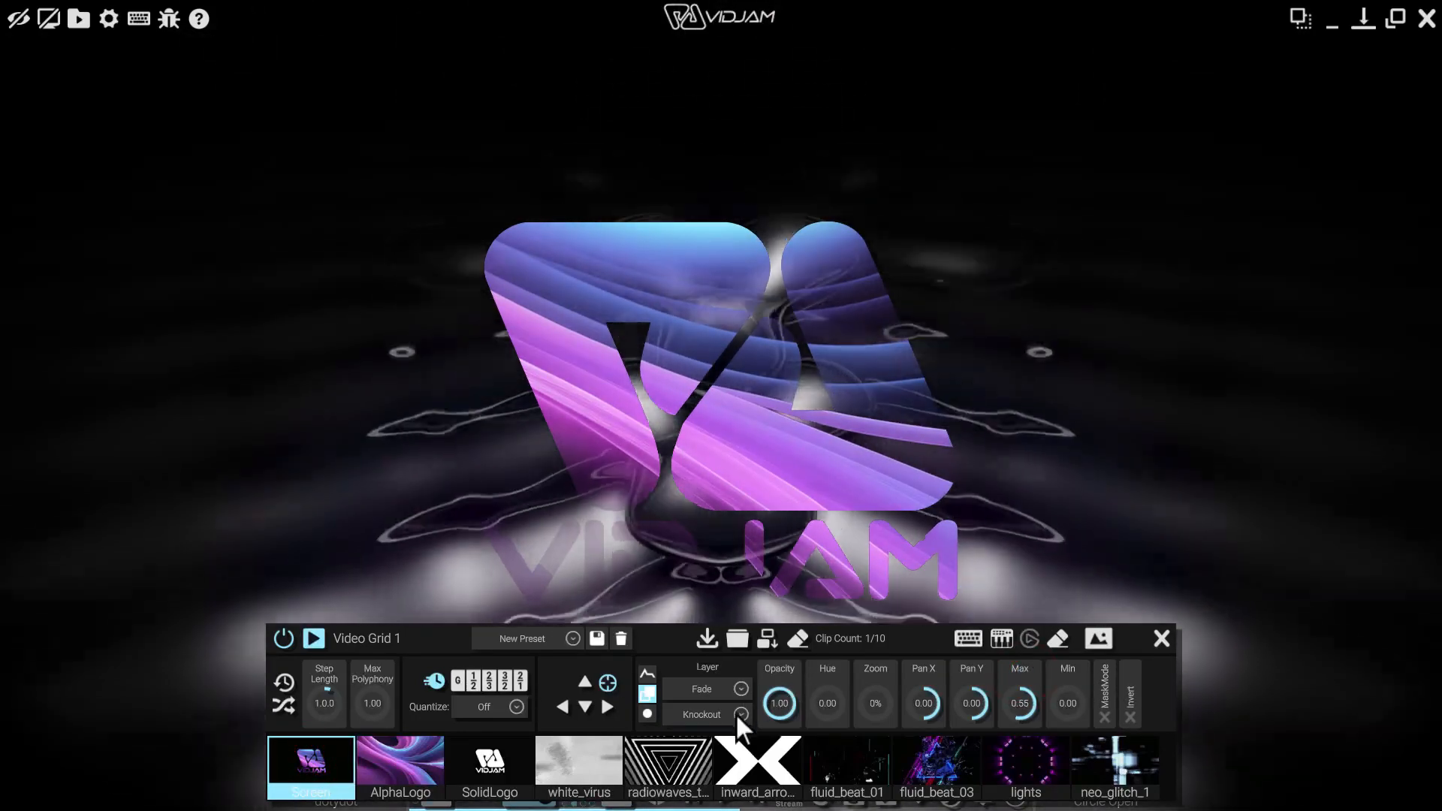
{"action": "left_click", "coordinate": [736, 713]}
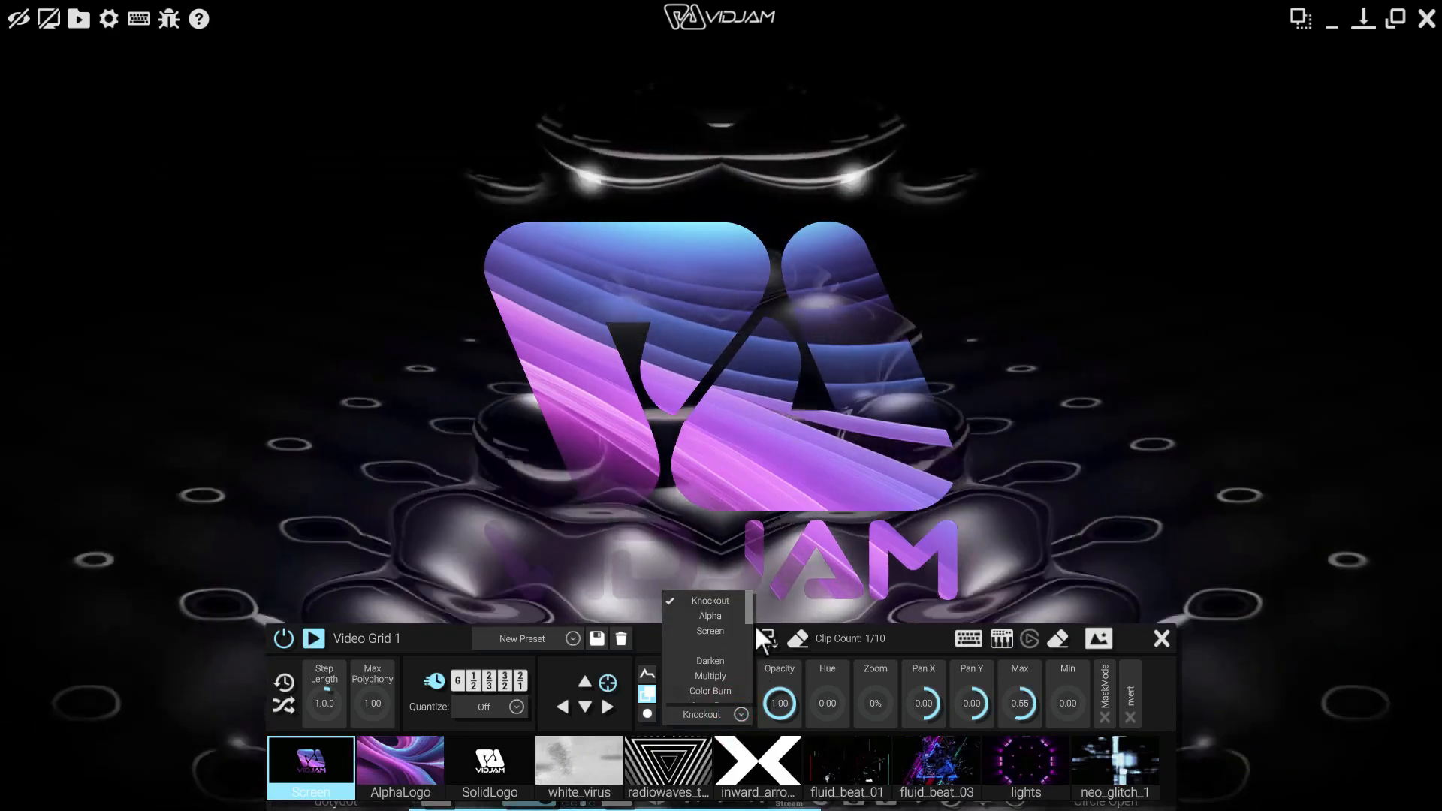
Choose Darken, play the white_virus clip, then change the blend mode to Multiply
{"action": "left_click", "coordinate": [748, 609]}
{"action": "left_click_drag", "start_coordinate": [749, 612], "coordinate": [749, 619]}
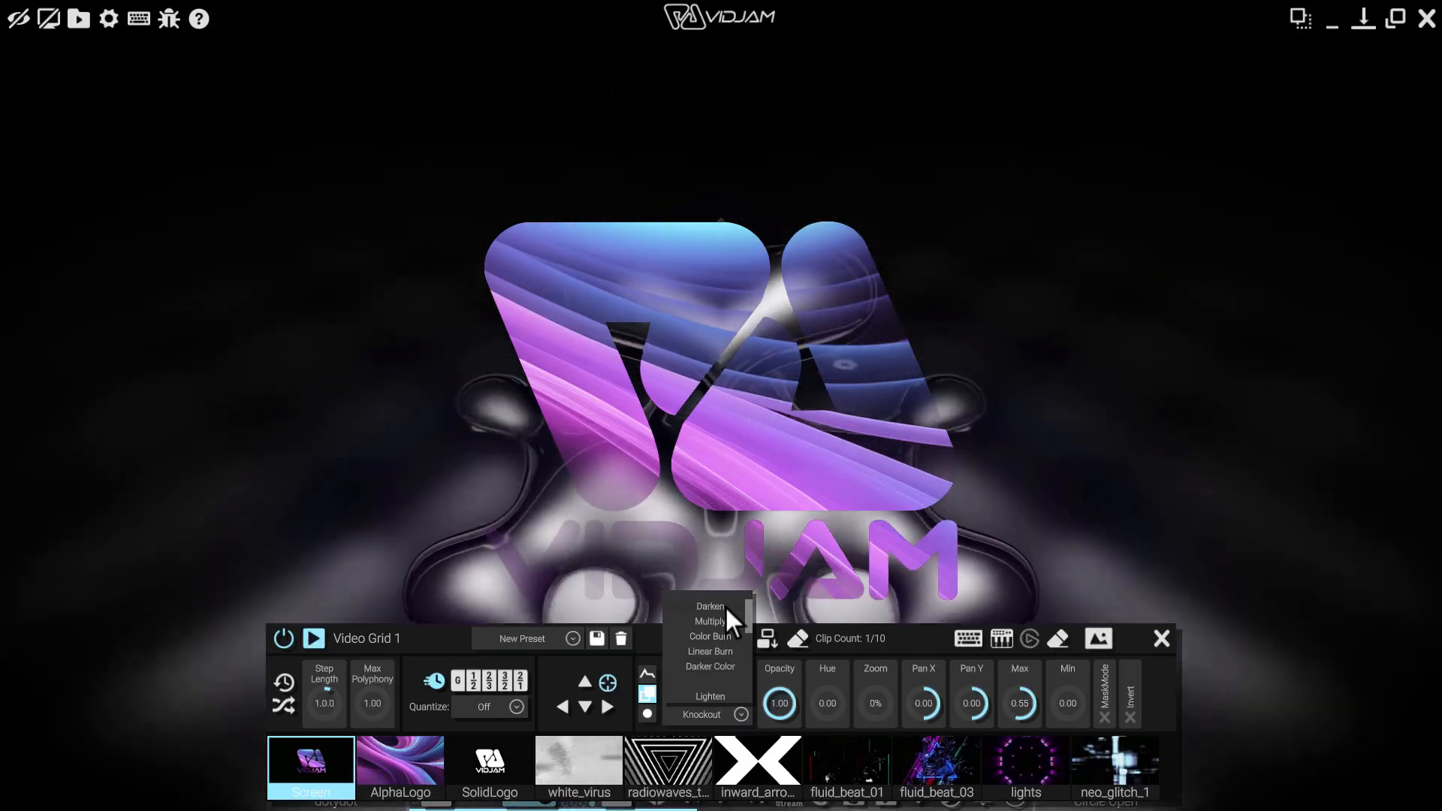
{"action": "left_click", "coordinate": [724, 605]}
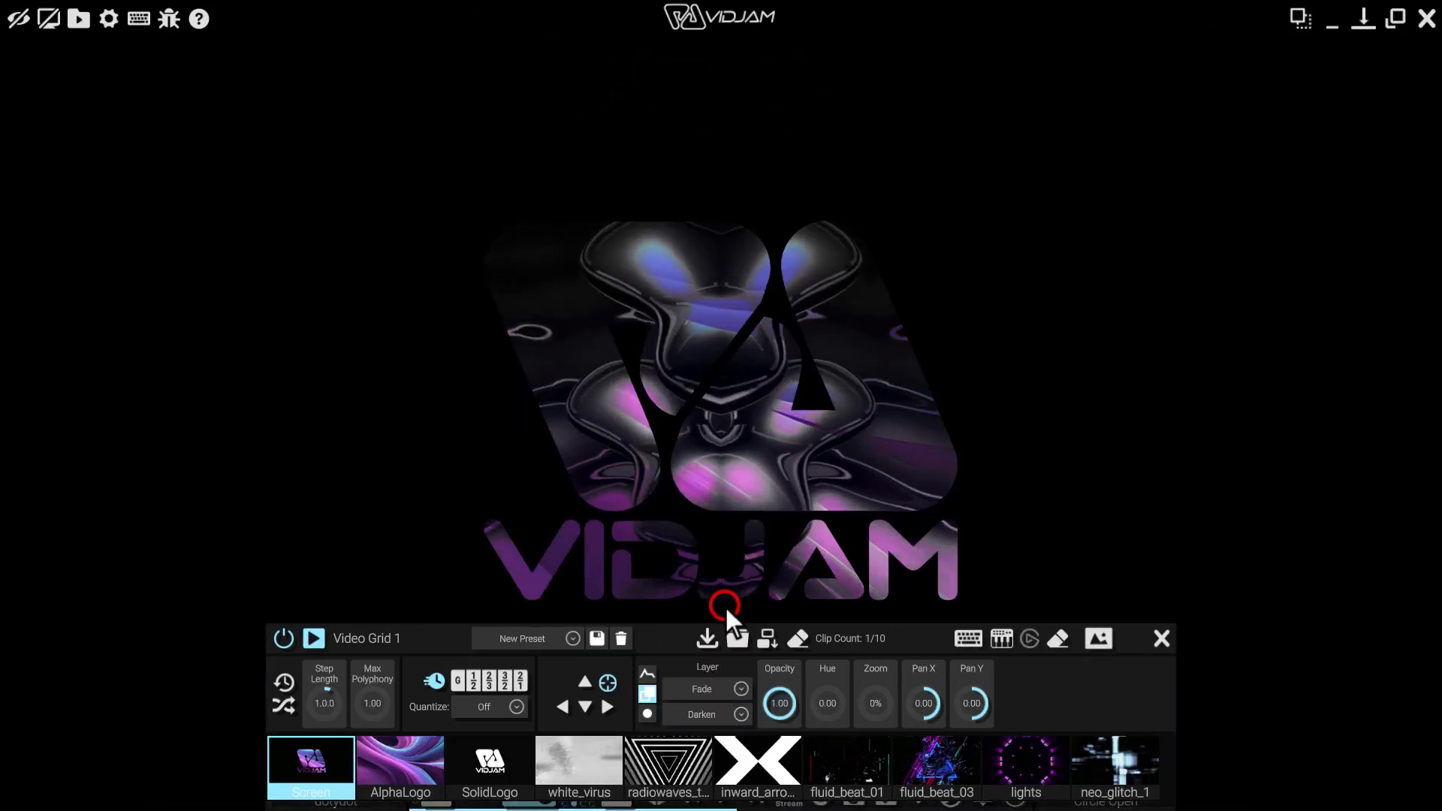
{"action": "left_click", "coordinate": [587, 754]}
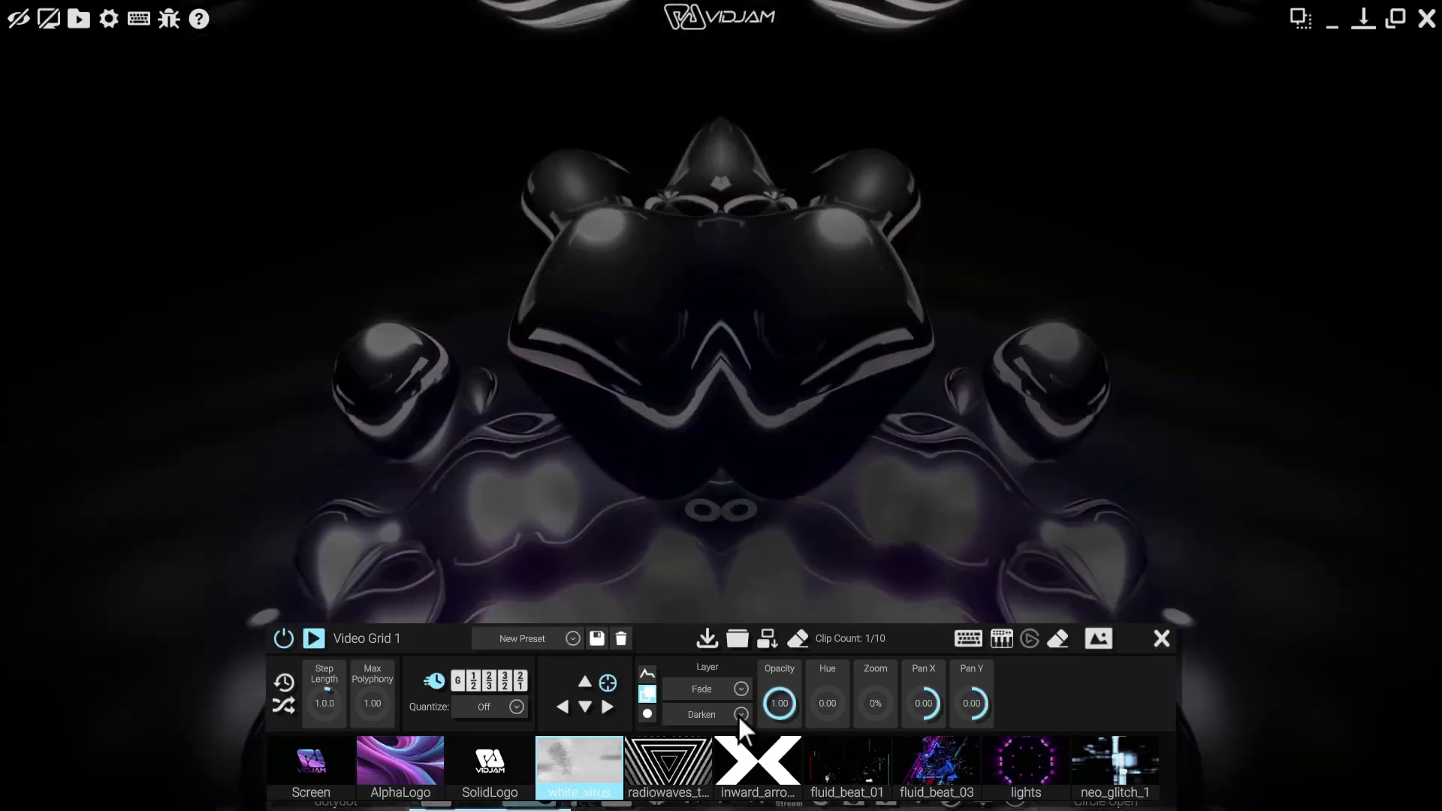
{"action": "left_click", "coordinate": [740, 715]}
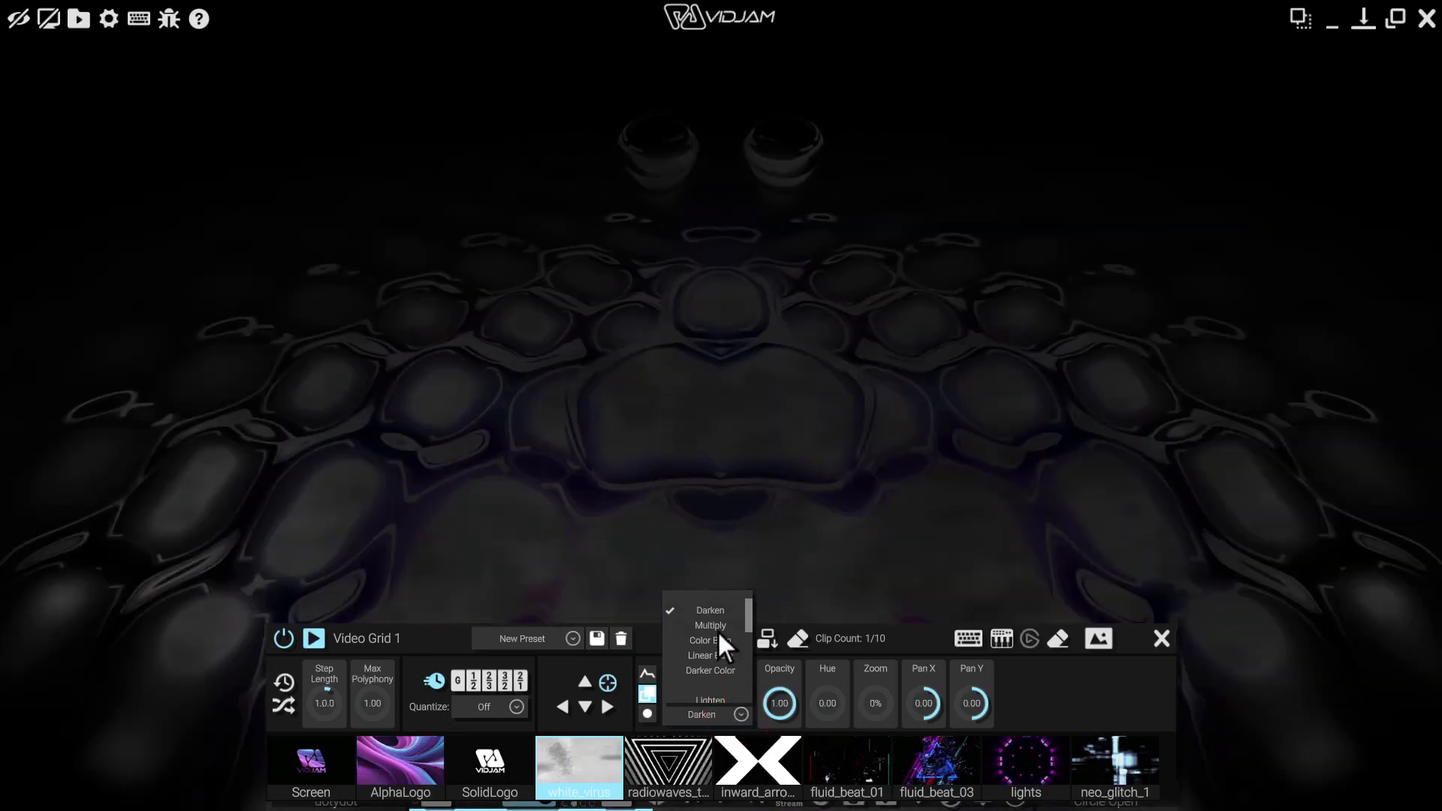
{"action": "left_click", "coordinate": [723, 626]}
Under Multiply, audition the SolidLogo, radiowaves and inward arrows clips, then stop them
{"action": "left_click", "coordinate": [580, 771]}
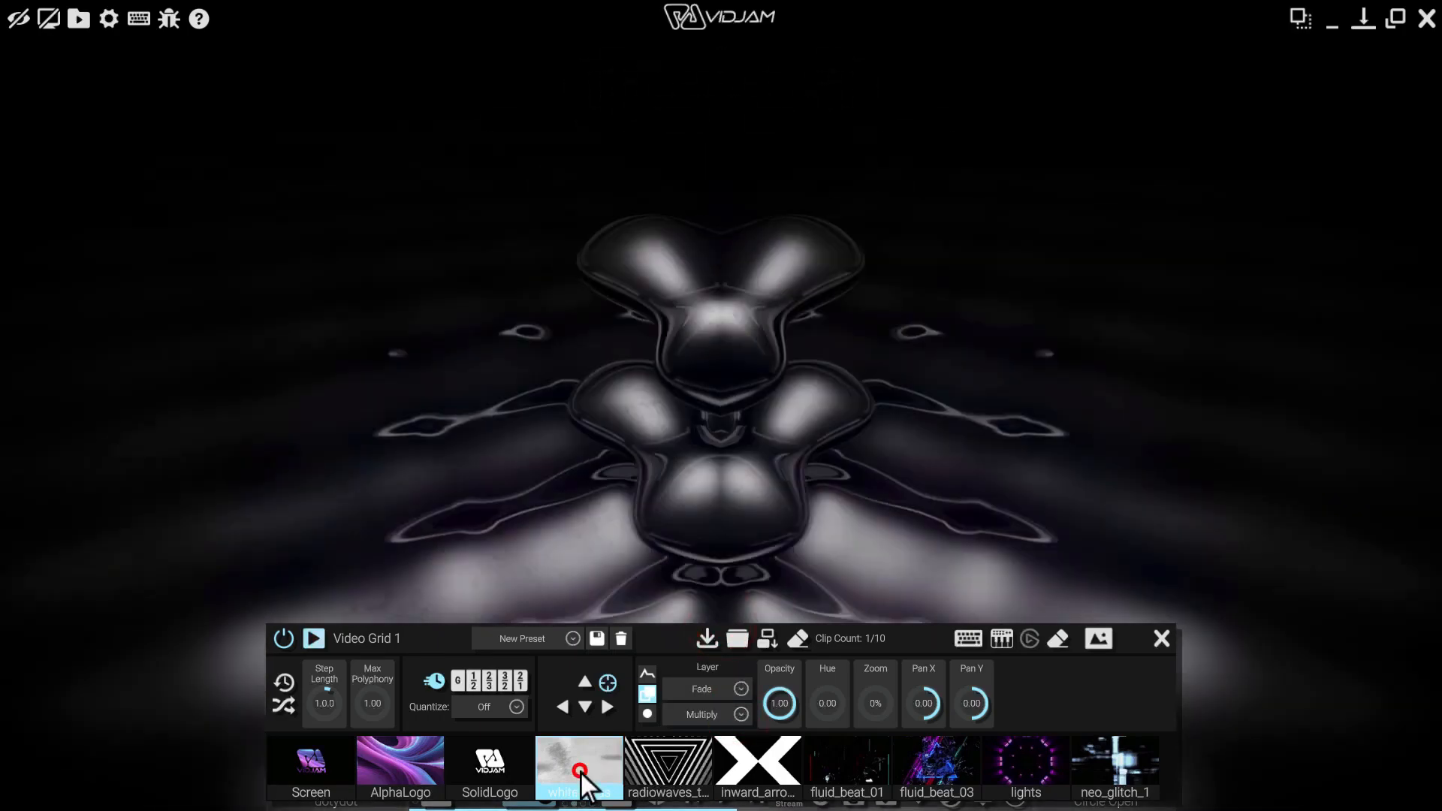
{"action": "left_click", "coordinate": [503, 771]}
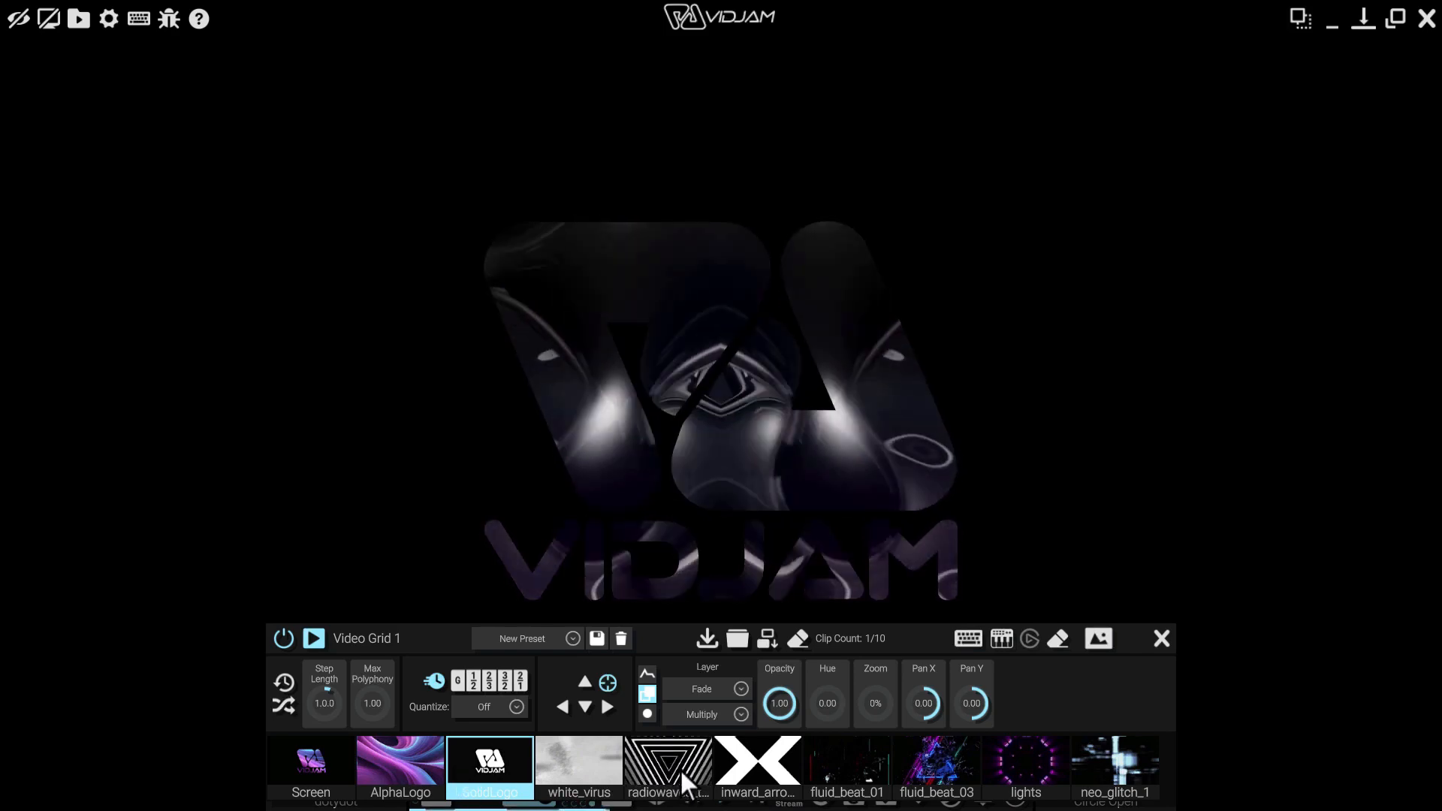
{"action": "left_click", "coordinate": [679, 769]}
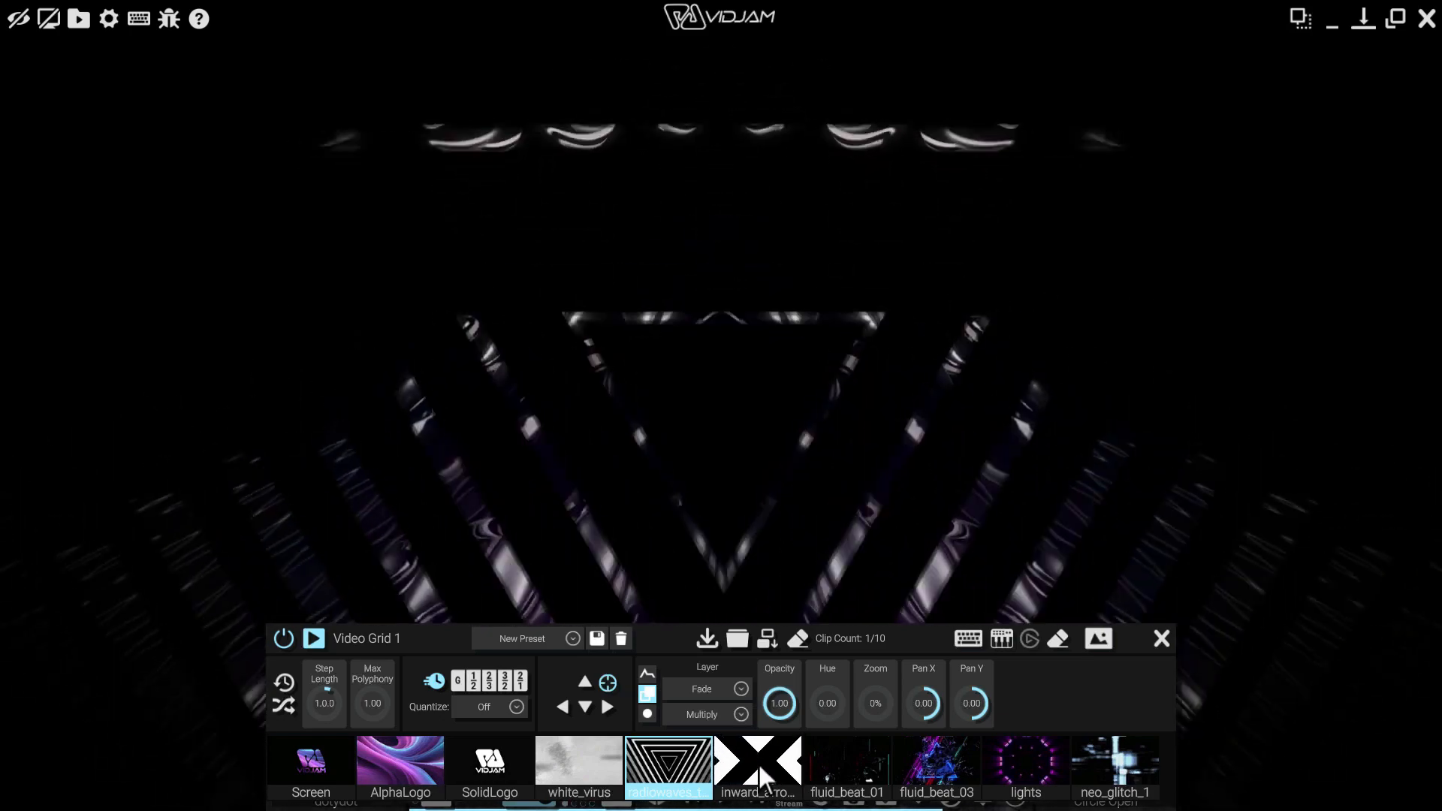
{"action": "left_click", "coordinate": [758, 763]}
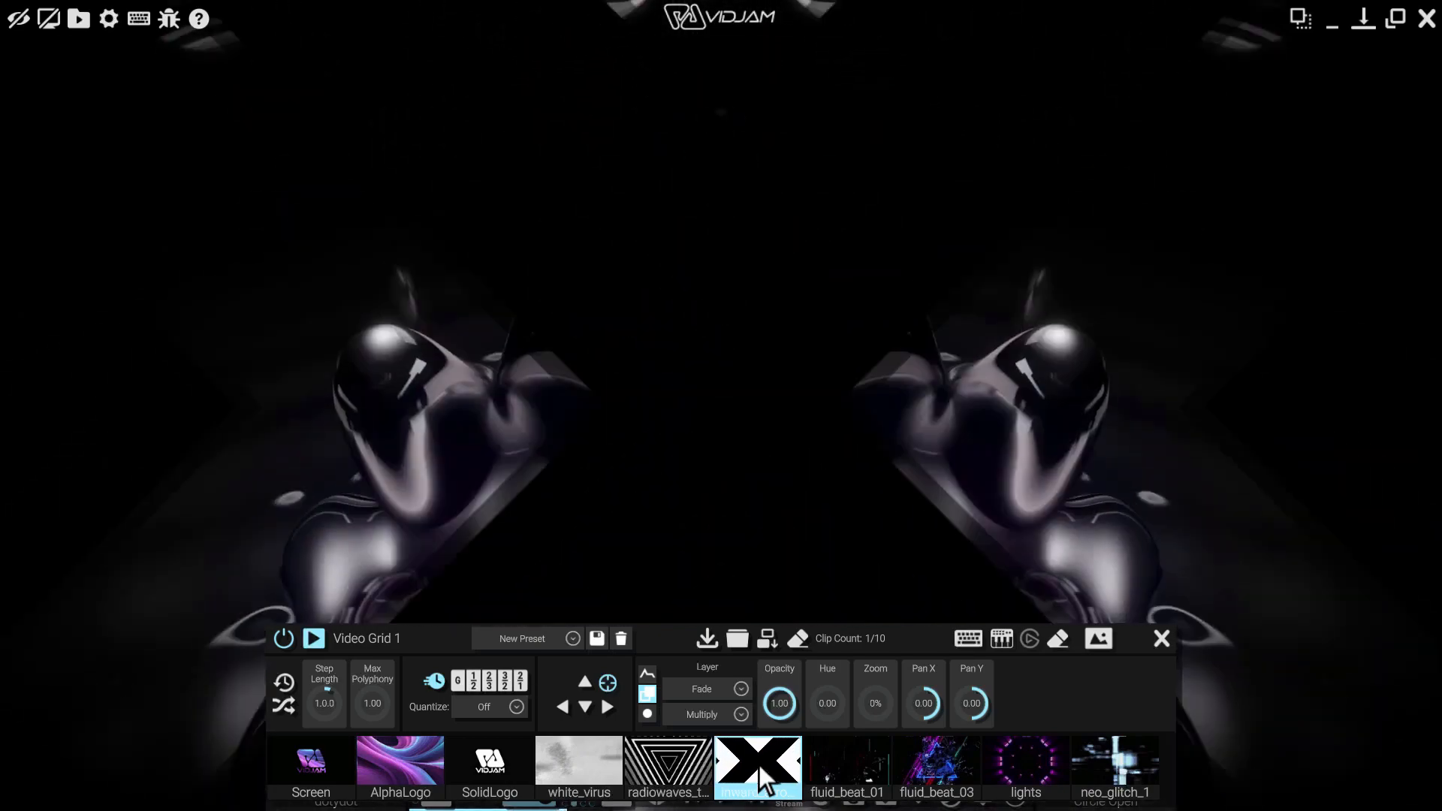
{"action": "left_click", "coordinate": [757, 764]}
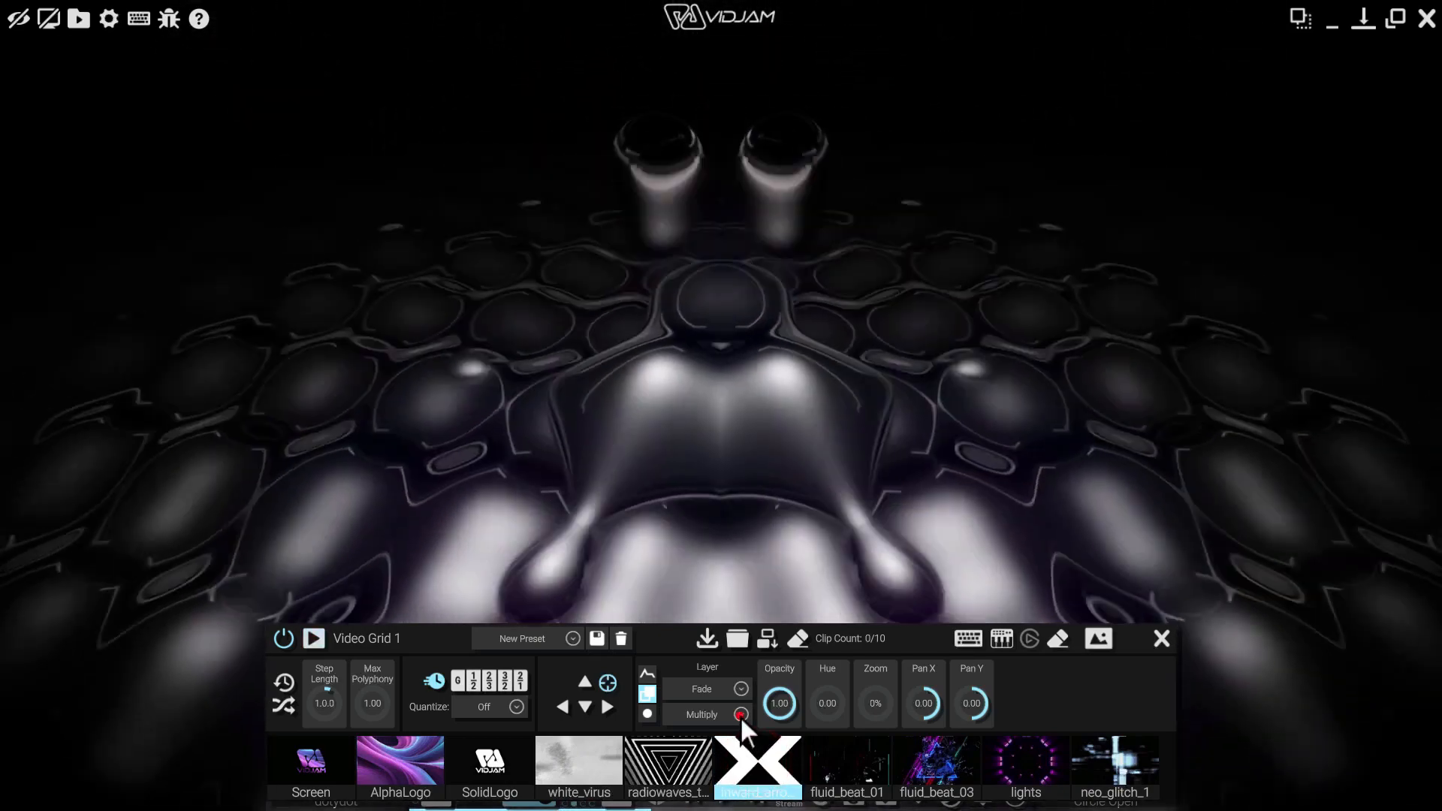
{"action": "left_click", "coordinate": [740, 716]}
{"action": "left_click", "coordinate": [747, 617]}
{"action": "left_click_drag", "start_coordinate": [746, 621], "coordinate": [748, 628]}
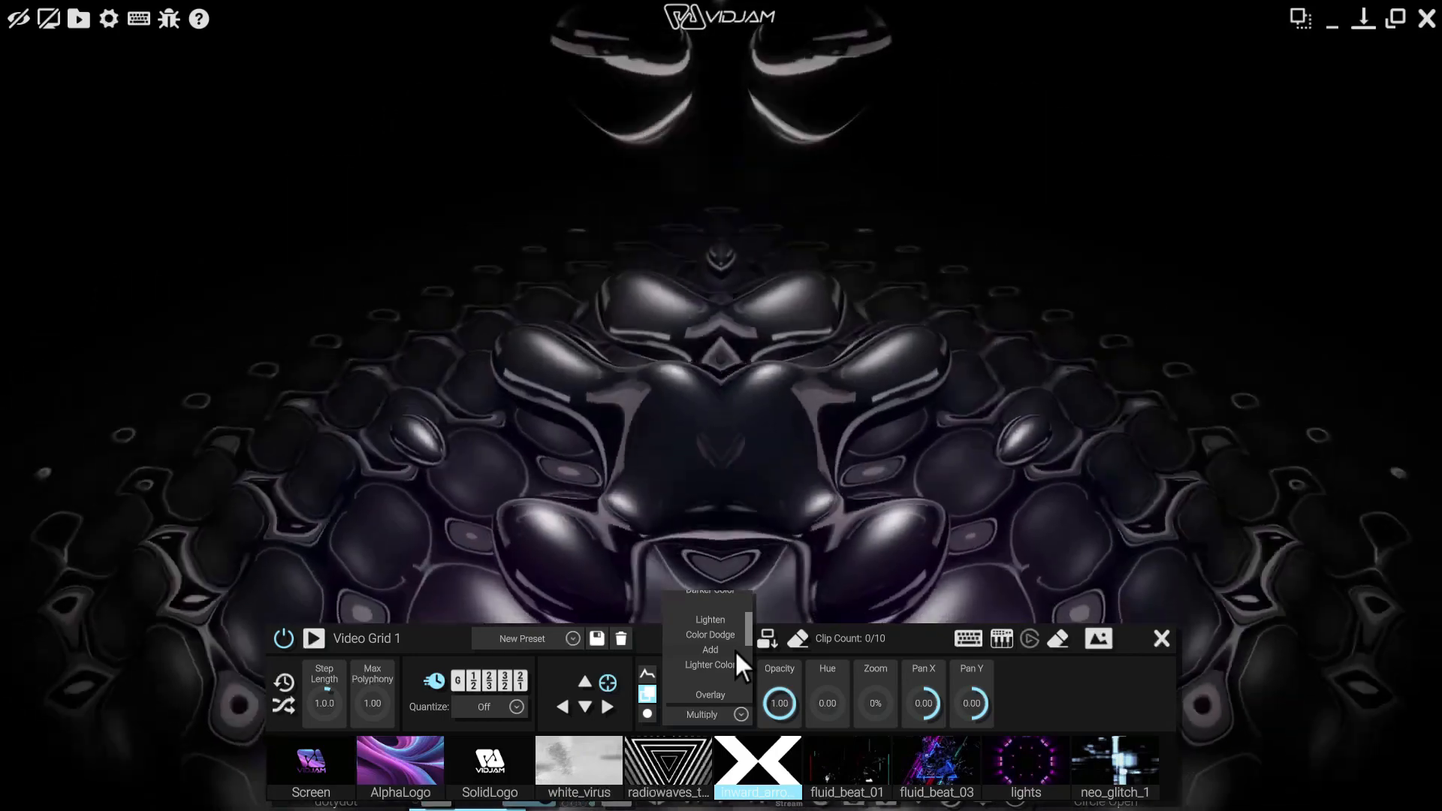
Switch the blend mode to Add and play then stop the lights clip
{"action": "left_click", "coordinate": [735, 650]}
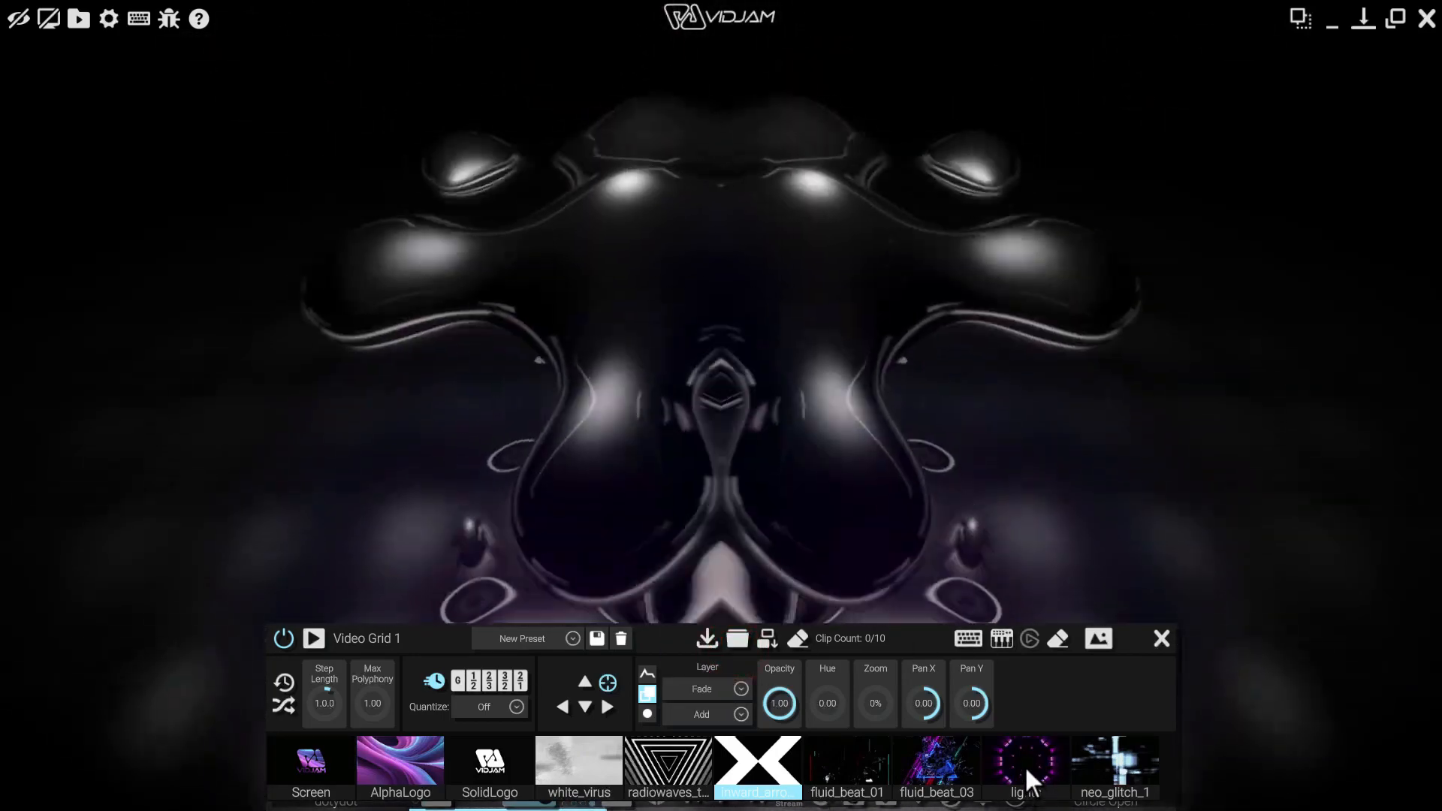
{"action": "left_click", "coordinate": [1026, 767]}
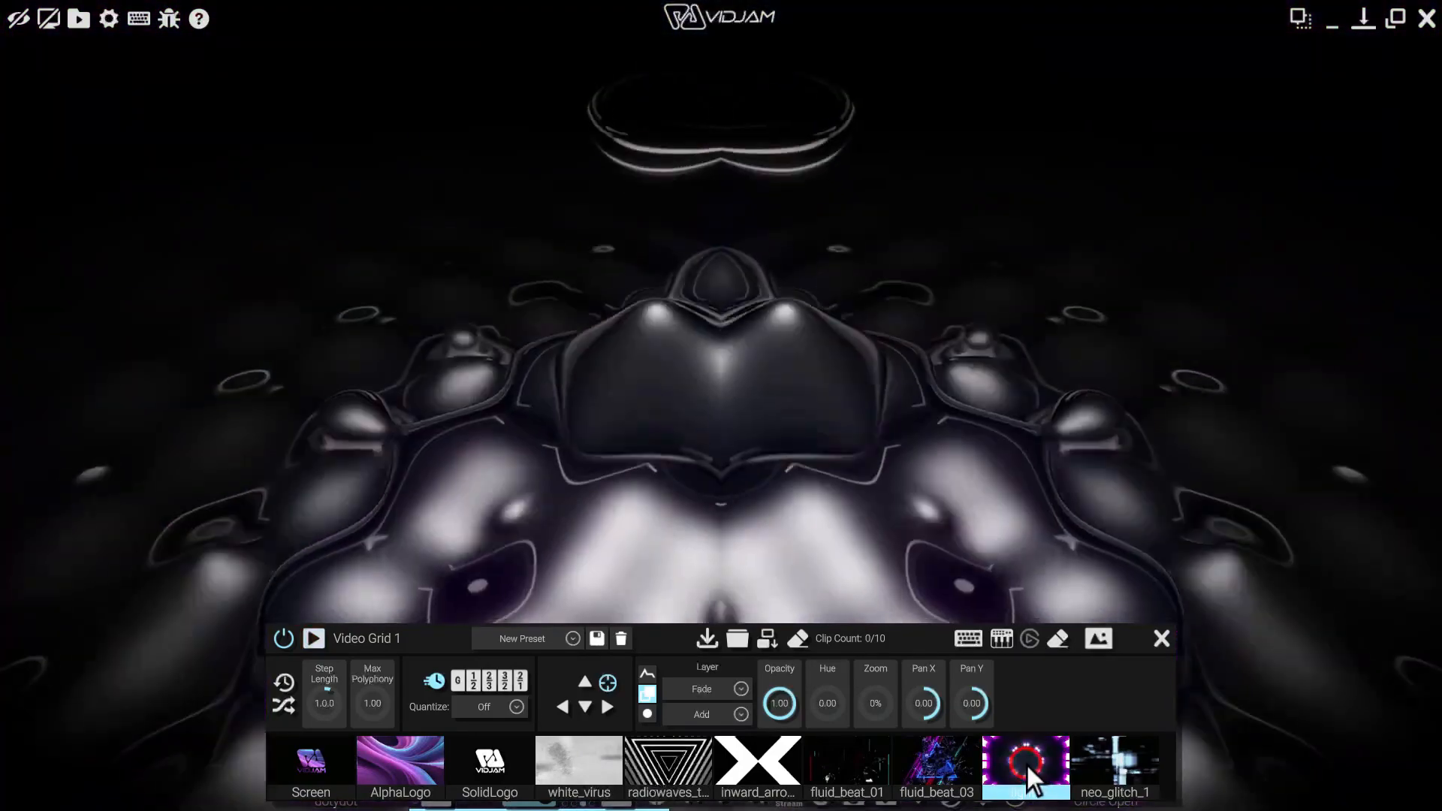
{"action": "left_click", "coordinate": [1027, 764]}
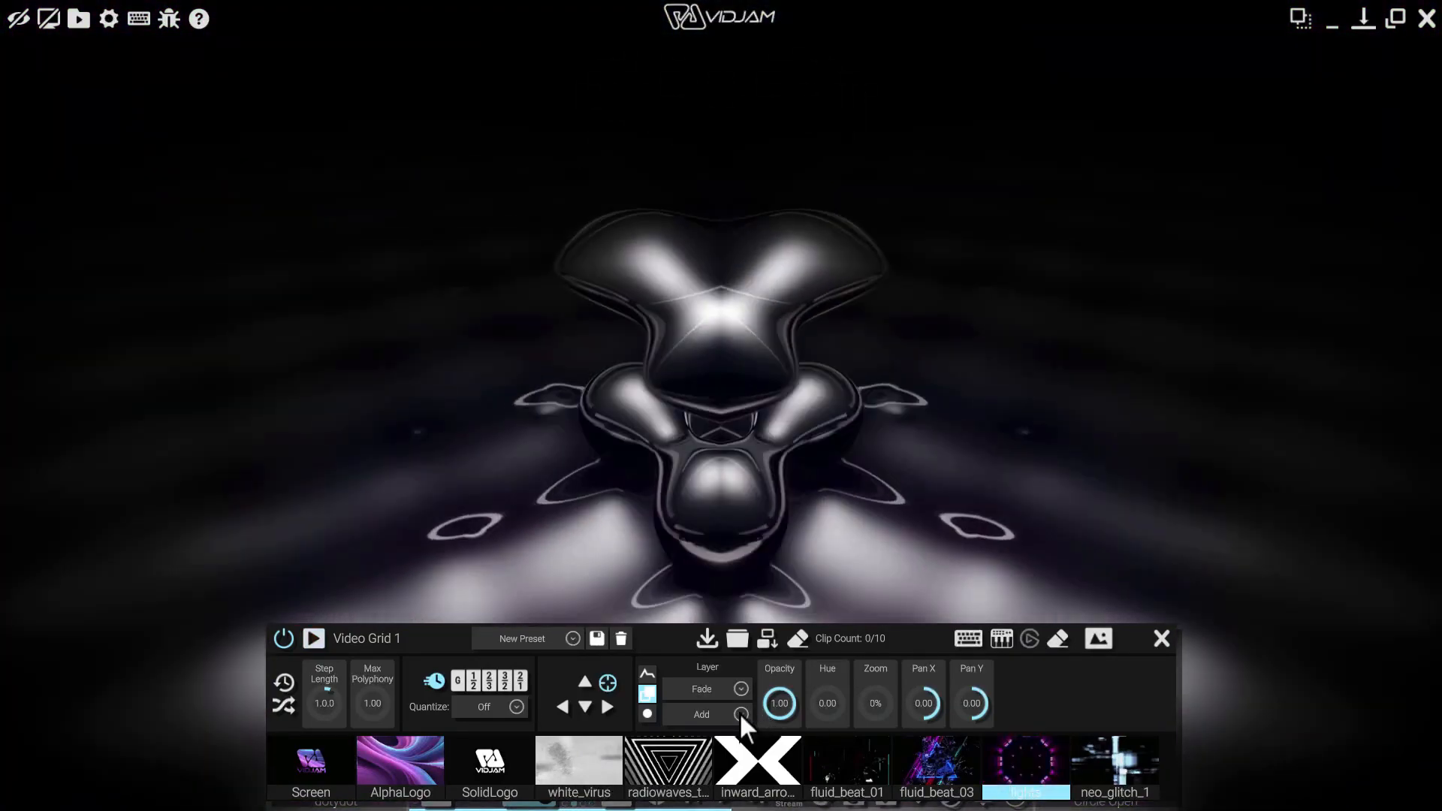
{"action": "left_click", "coordinate": [739, 712]}
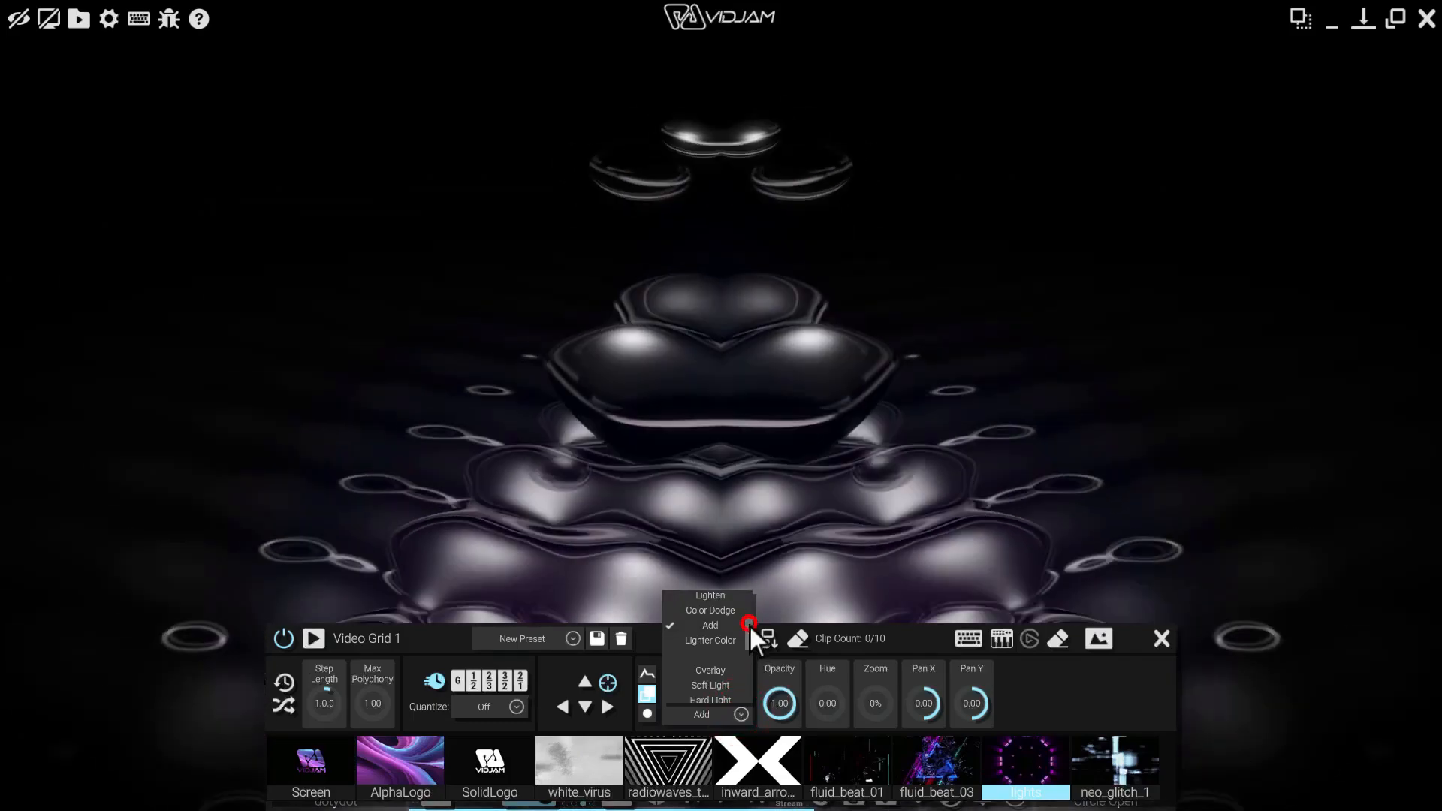
Select Overlay blending and play then stop the white_virus clip over the visual
{"action": "left_click_drag", "start_coordinate": [749, 624], "coordinate": [748, 636]}
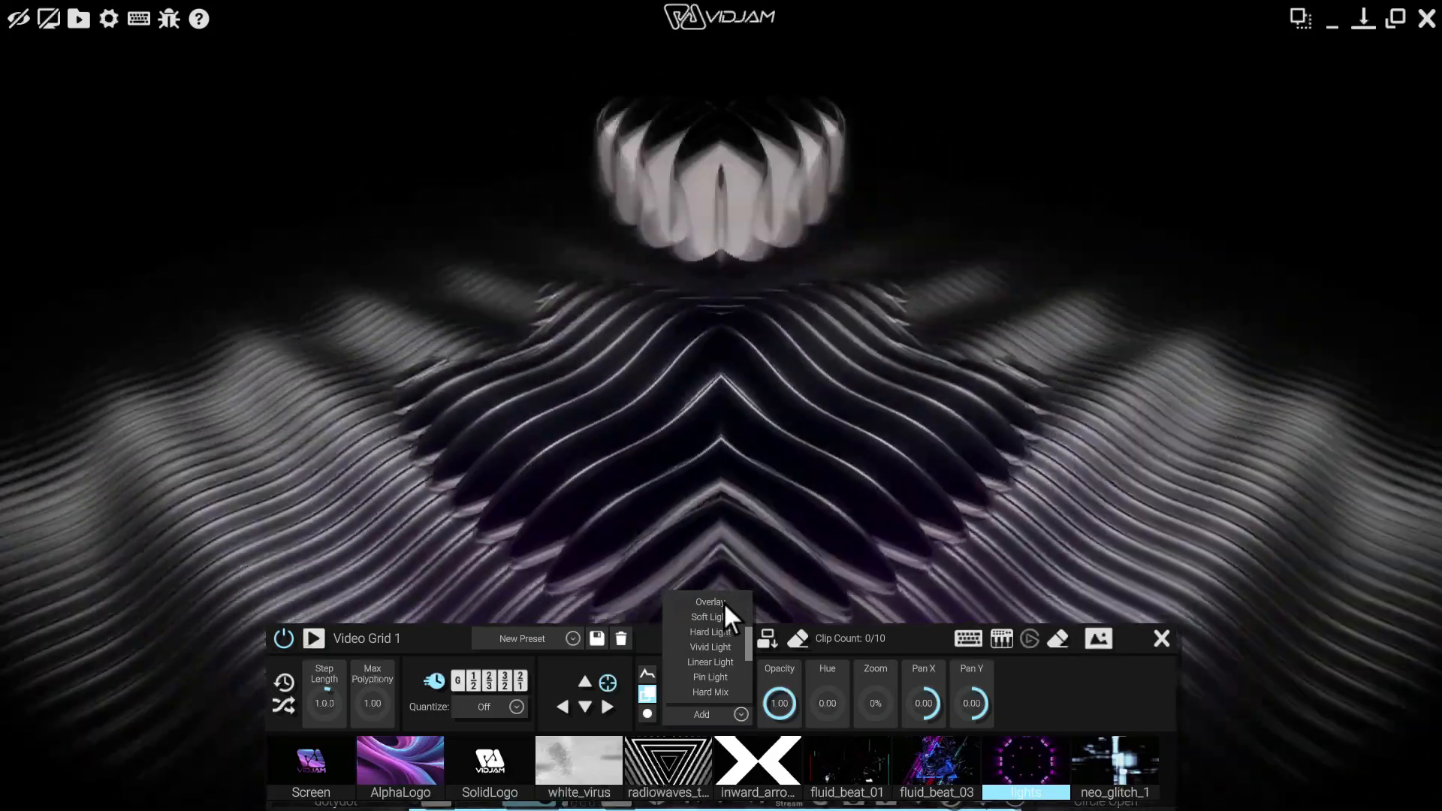
{"action": "left_click", "coordinate": [723, 602]}
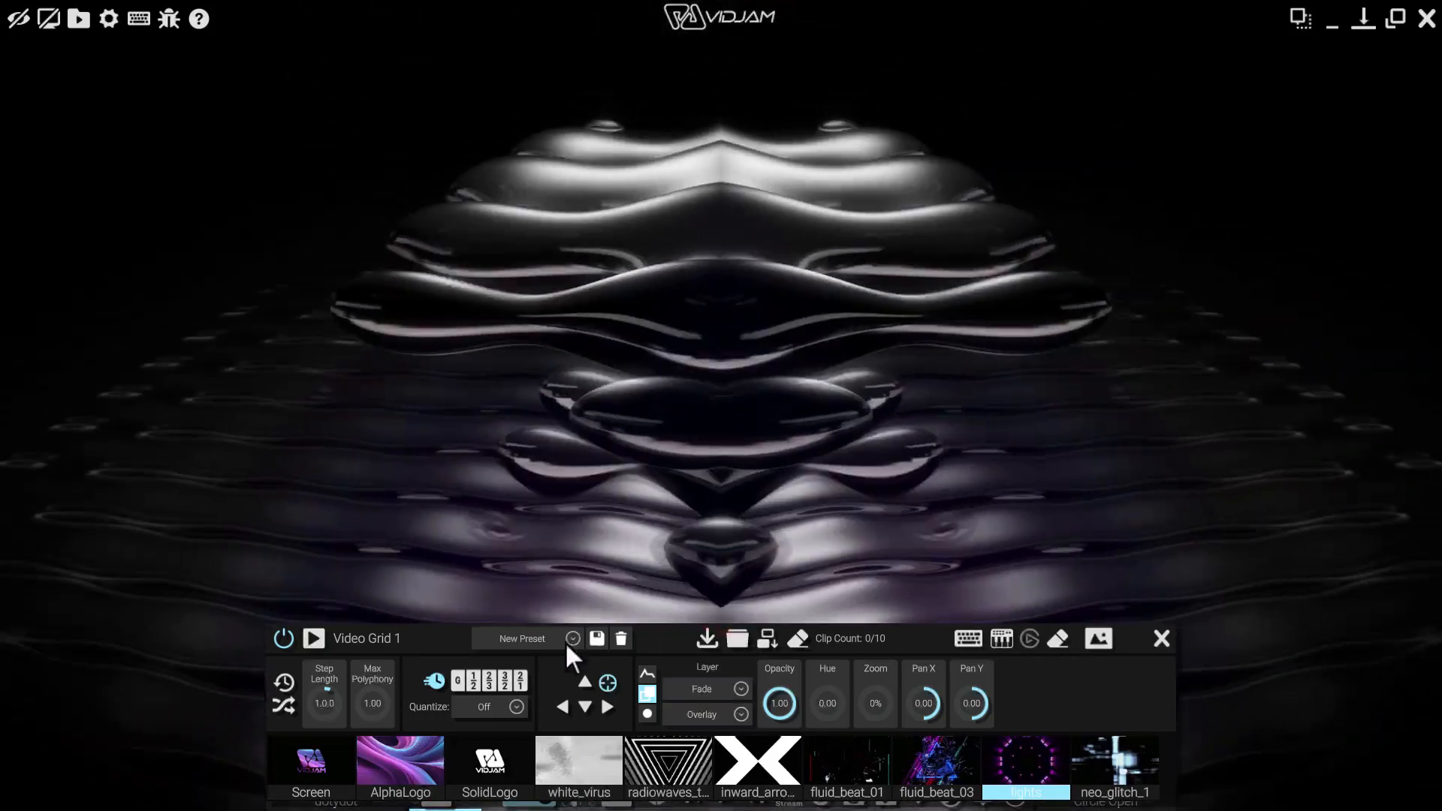
{"action": "left_click", "coordinate": [570, 777]}
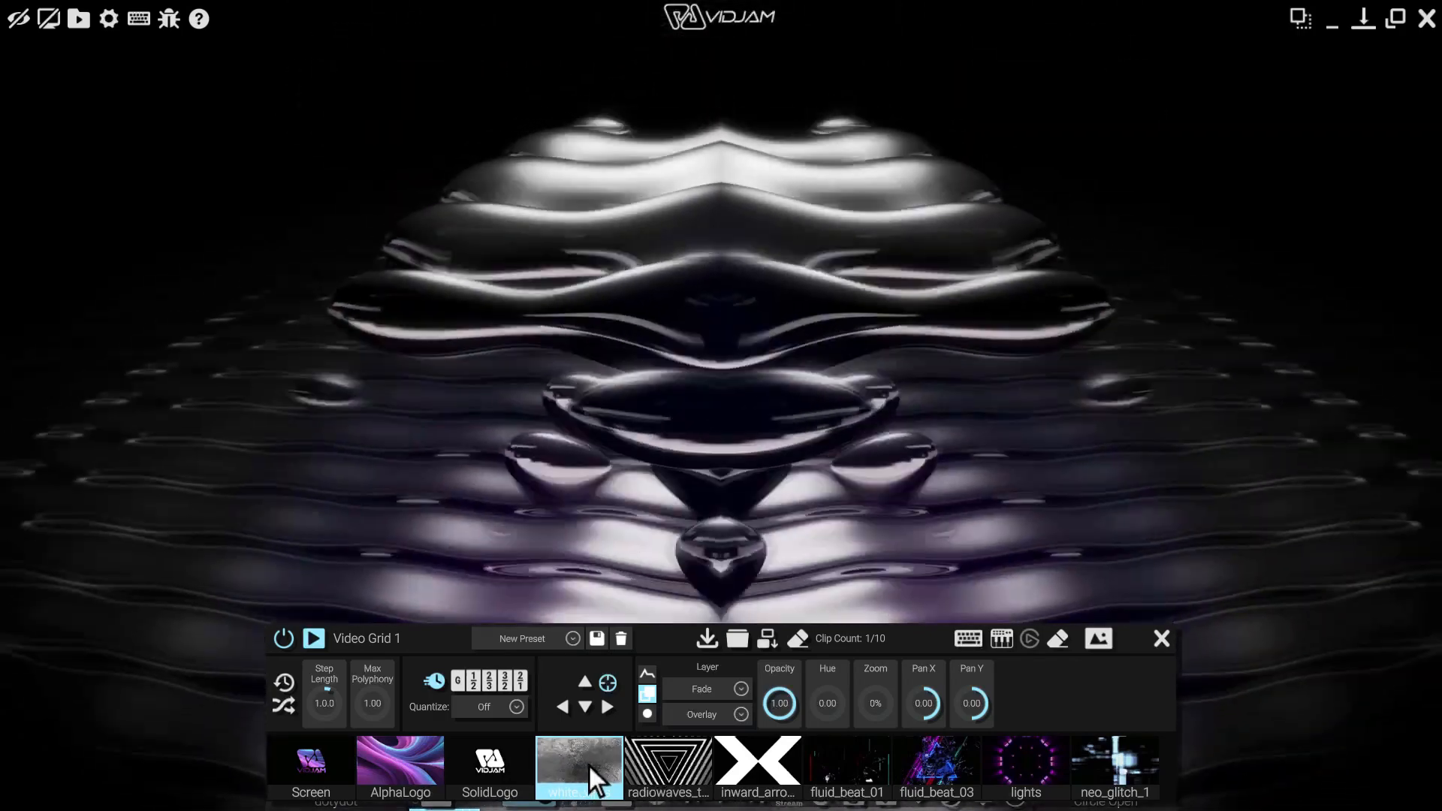
{"action": "left_click", "coordinate": [590, 766]}
{"action": "left_click", "coordinate": [744, 711]}
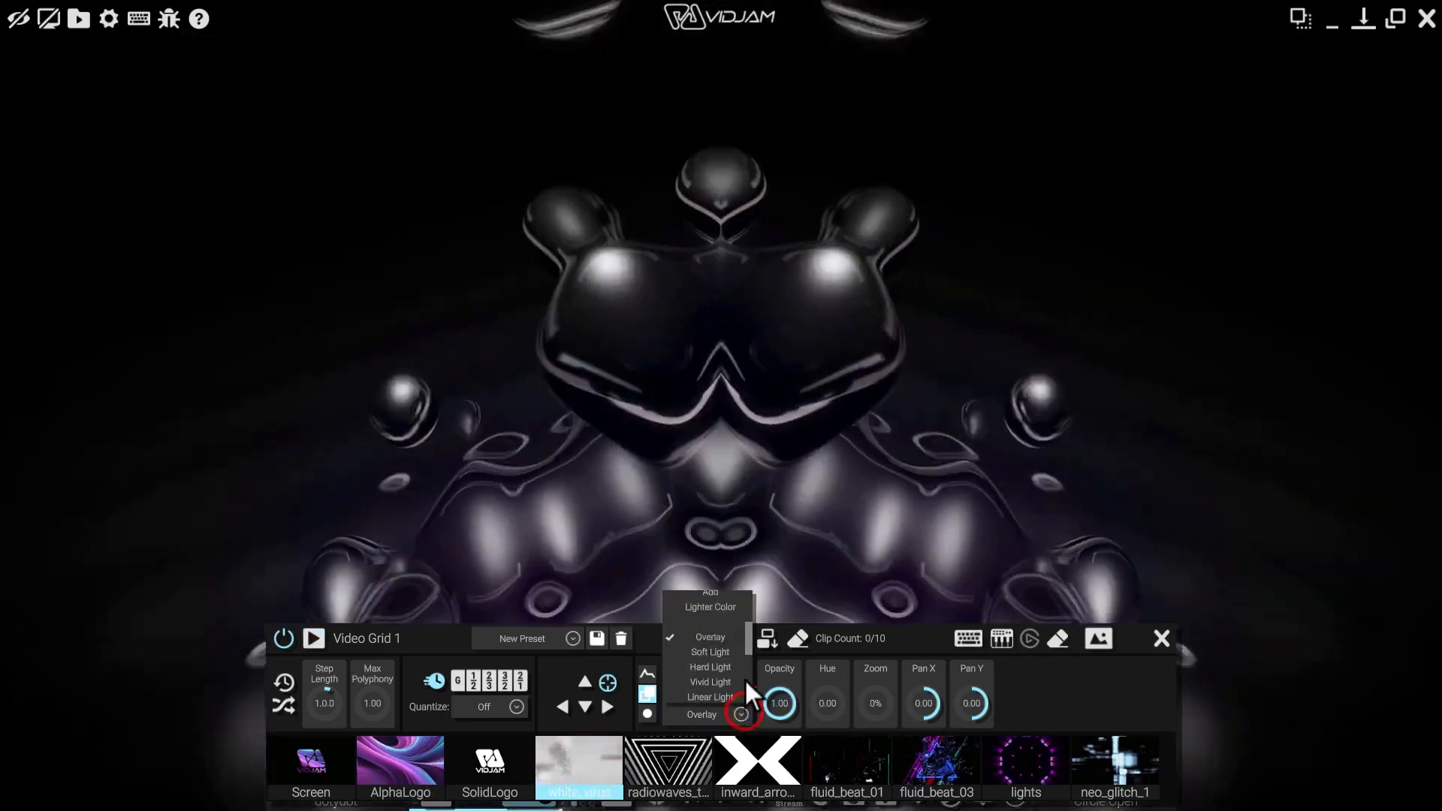
Pick Lighter Color from Video Grid 1's blend list and start the fluid_beat_03 clip
{"action": "left_click_drag", "start_coordinate": [749, 631], "coordinate": [749, 652]}
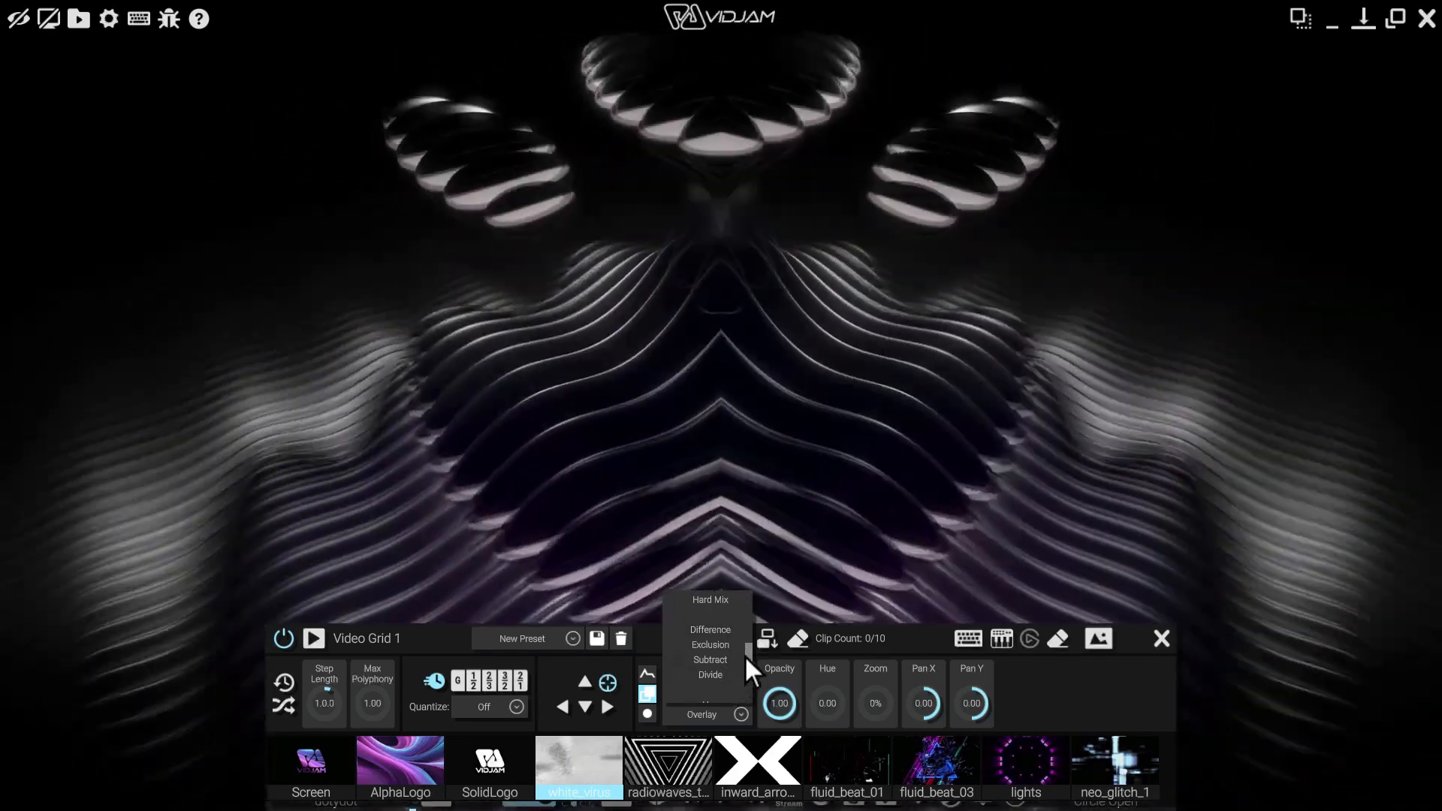
{"action": "left_click_drag", "start_coordinate": [747, 651], "coordinate": [747, 663]}
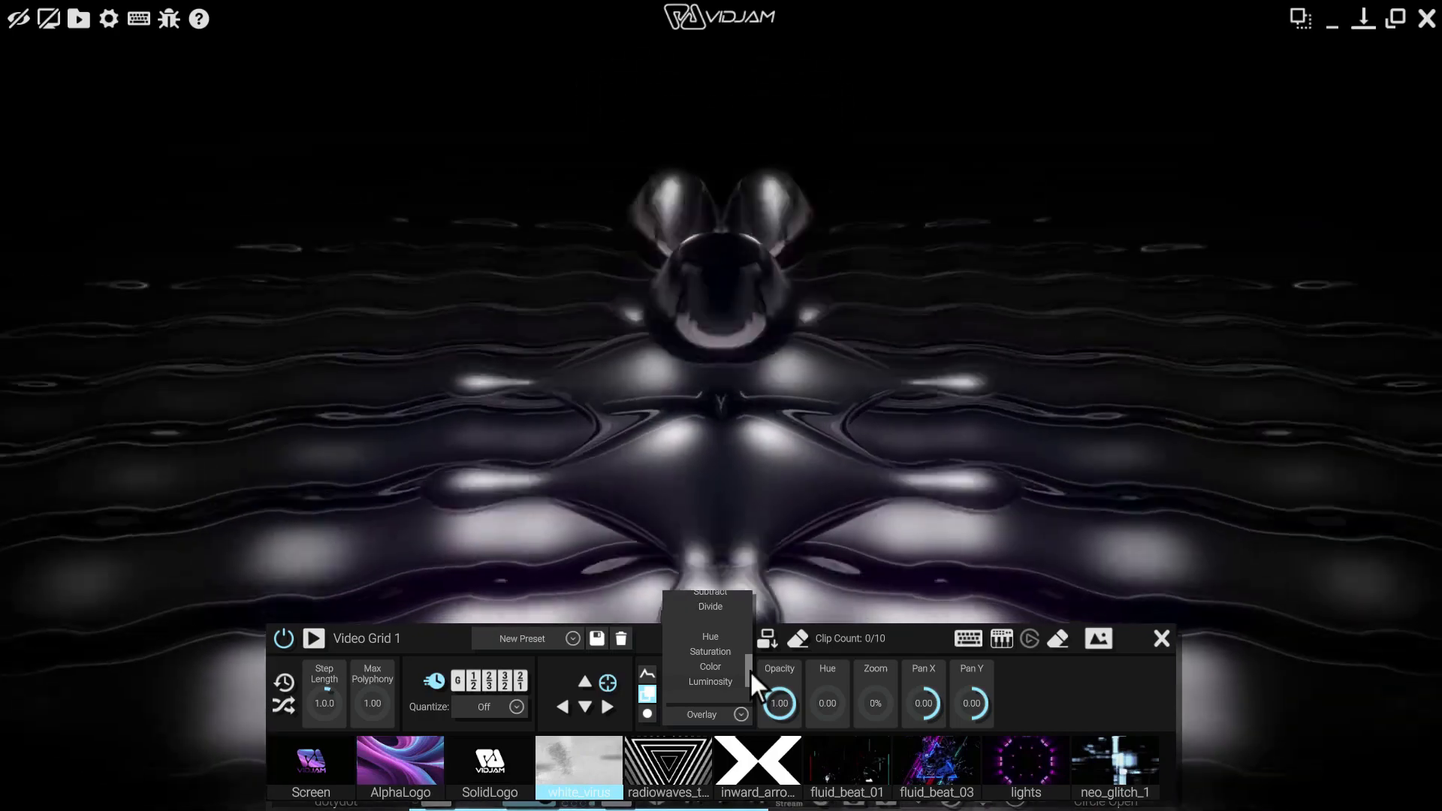
{"action": "left_click_drag", "start_coordinate": [749, 671], "coordinate": [738, 628]}
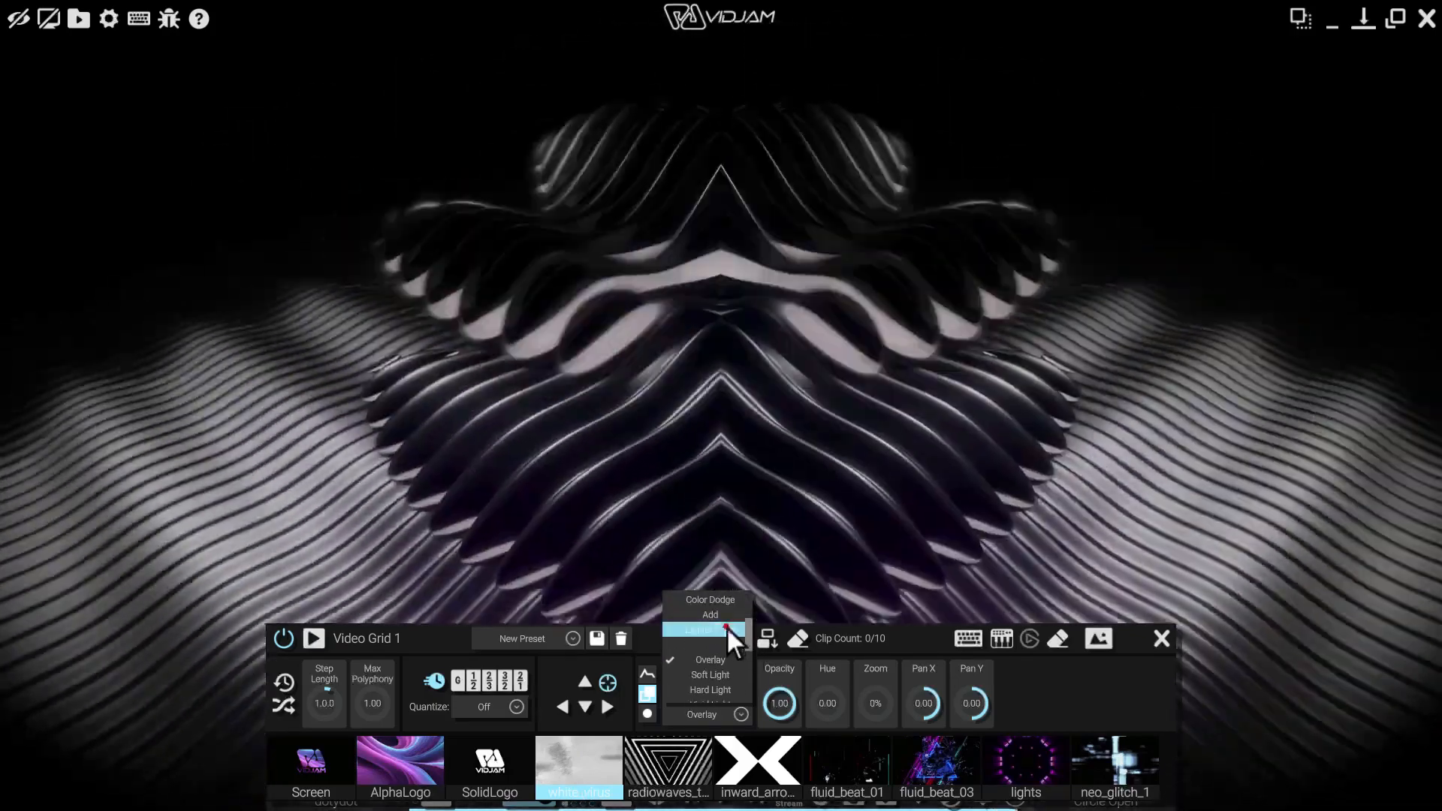
{"action": "left_click", "coordinate": [727, 628]}
{"action": "left_click", "coordinate": [939, 775]}
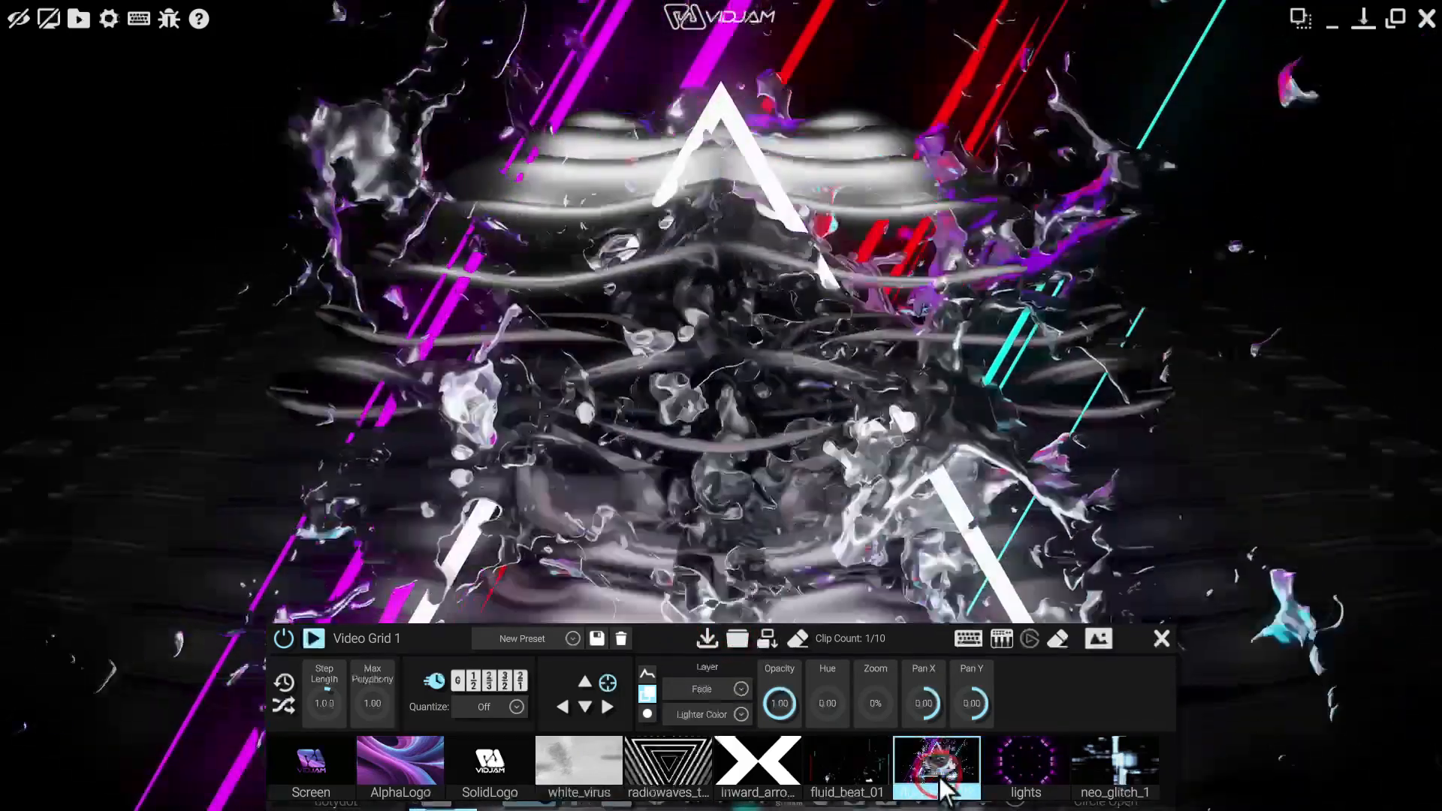